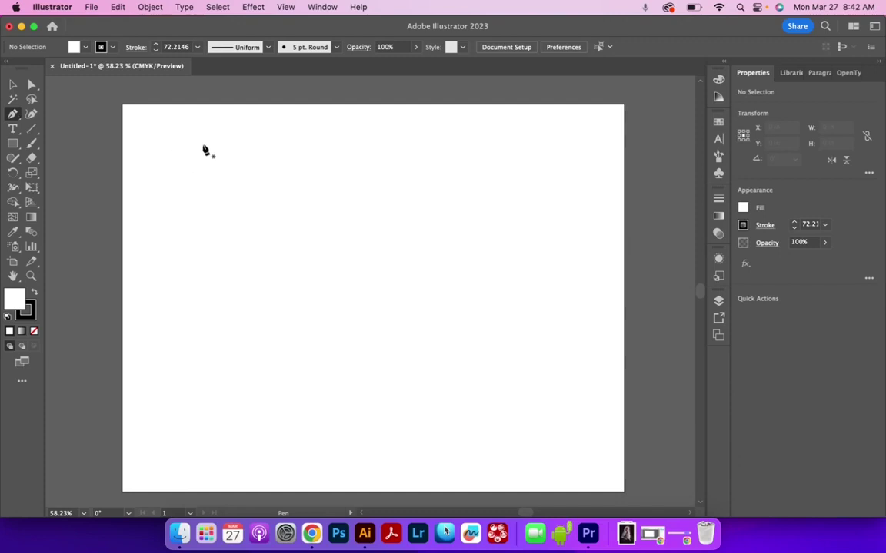
- Draw a diagonal Pen line about 3.7 in wide and 3.2 in high, and apply the asymmetric teardrop width profile to its stroke
left_click(375, 295)
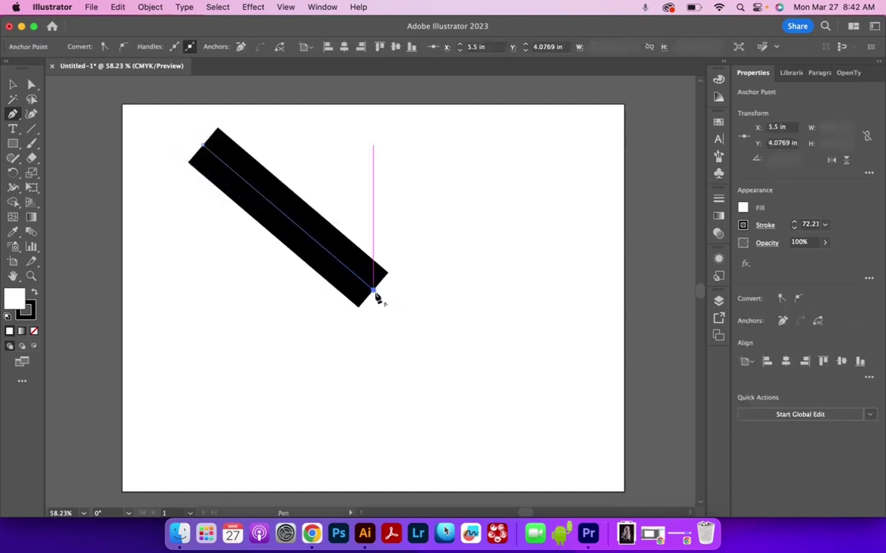
left_click(13, 83)
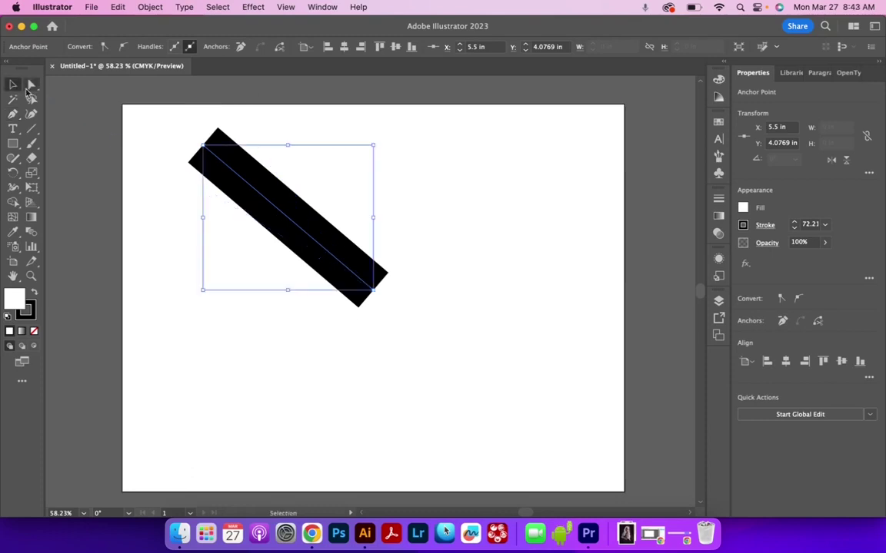
left_click(228, 162)
left_click(236, 47)
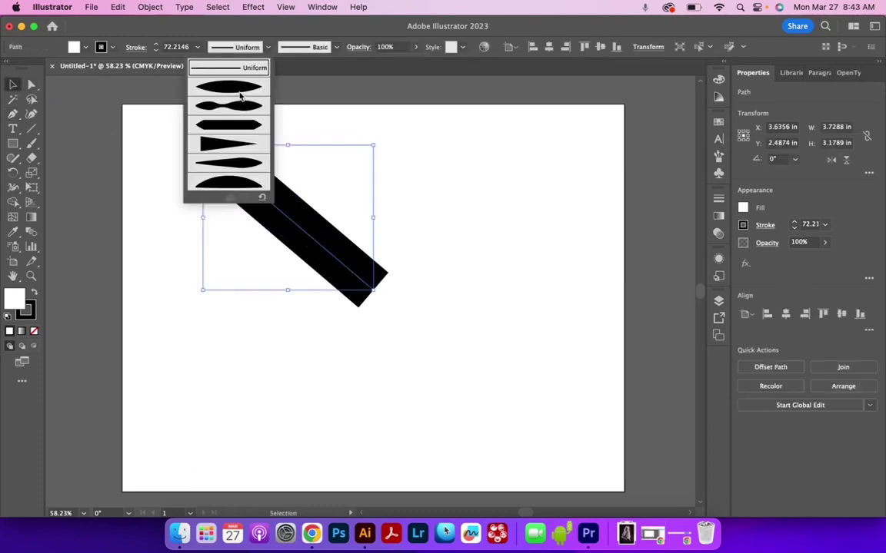
left_click(235, 162)
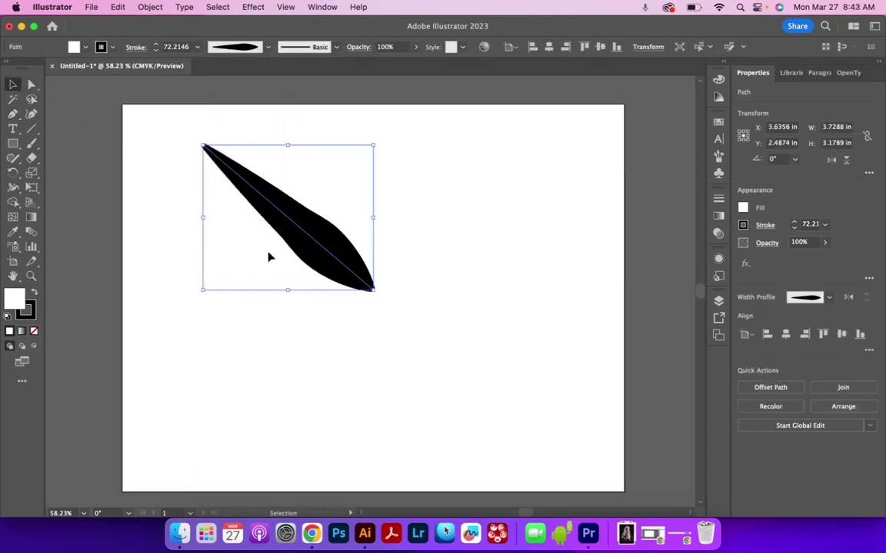
- Move the tapered stroke slightly down and right on the artboard, and set its stroke weight to 72 pt
left_click_drag(329, 256, 344, 263)
left_click(521, 257)
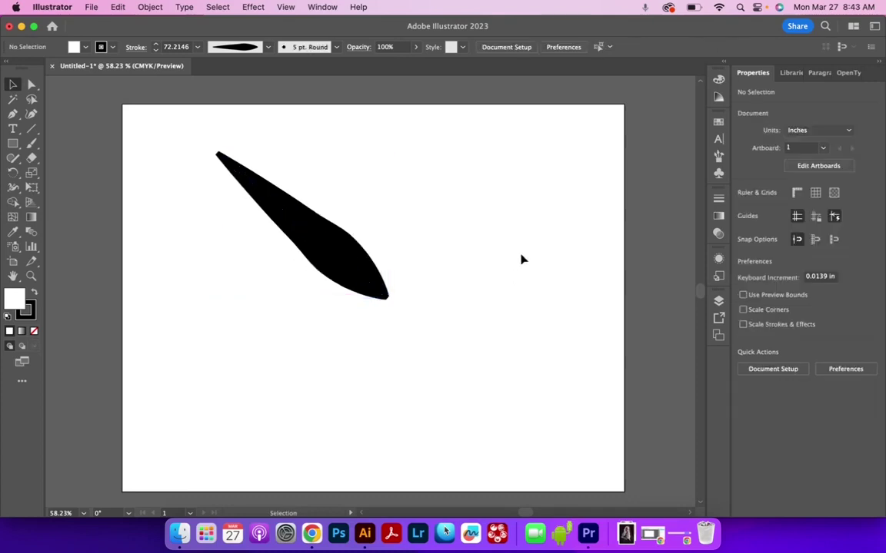
left_click(313, 234)
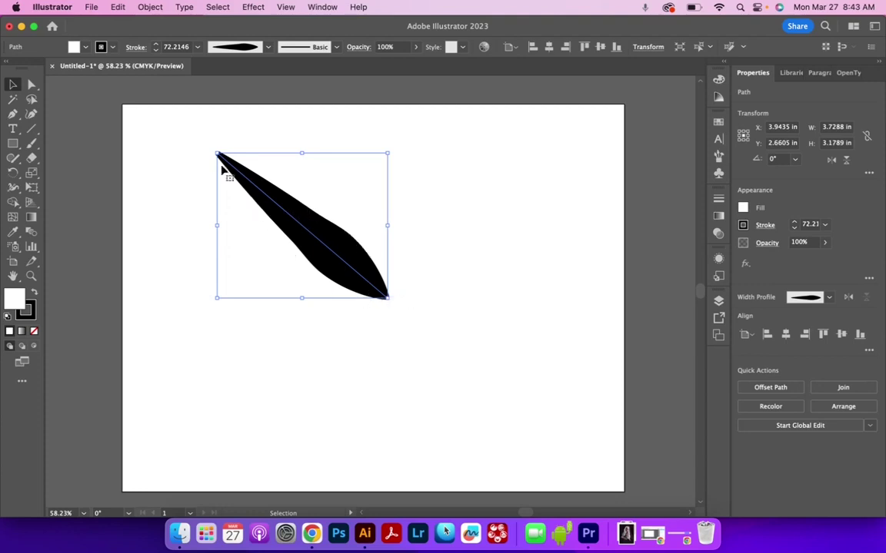
left_click(154, 51)
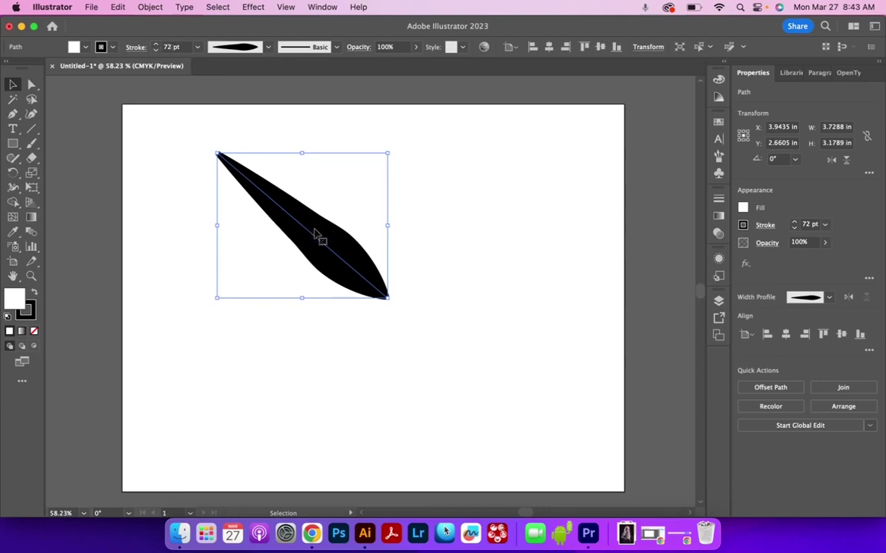
- Try to erase the edges and cut across the middle of the tapered stroke with the Eraser tool
left_click(31, 158)
mouse_move(333, 216)
left_mouse_down()
mouse_move(344, 230)
mouse_move(349, 224)
left_mouse_up()
mouse_move(314, 266)
left_mouse_down()
mouse_move(322, 281)
mouse_move(307, 262)
left_mouse_up()
key("super+z")
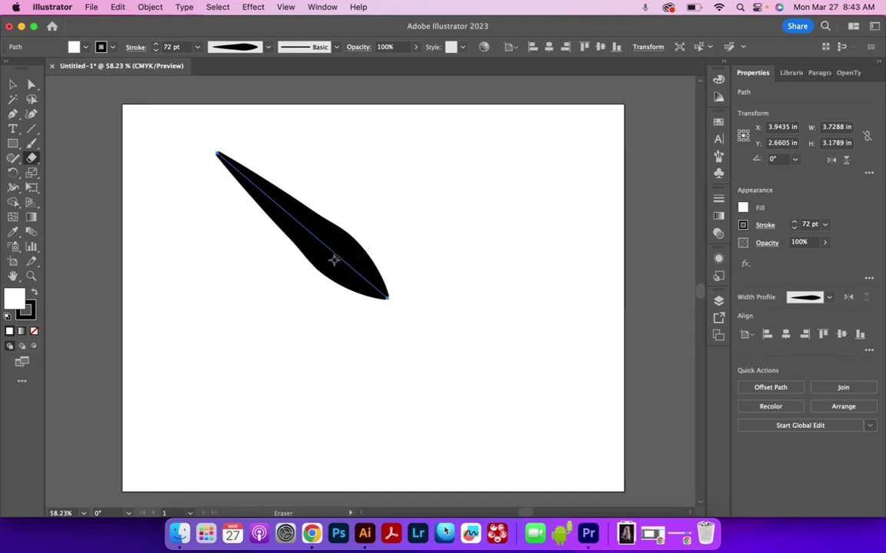
left_click_drag(329, 221, 282, 267)
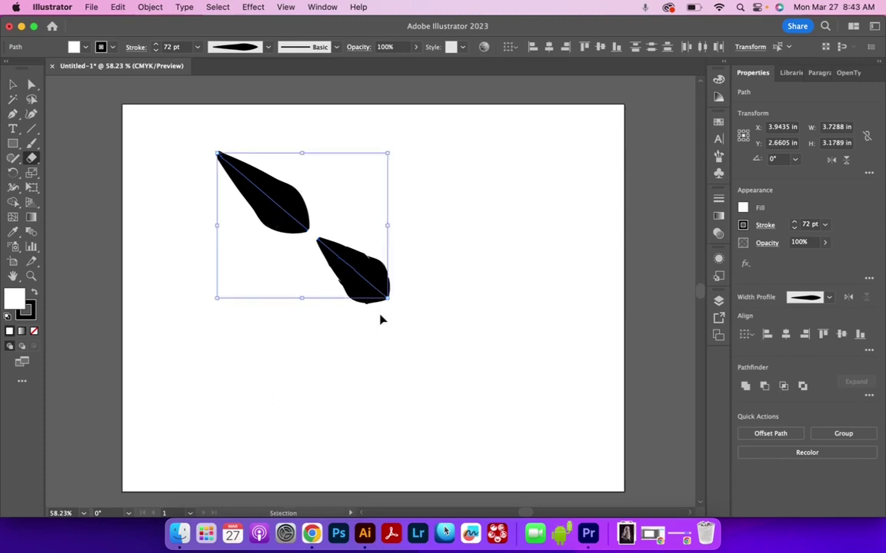
key("super+j")
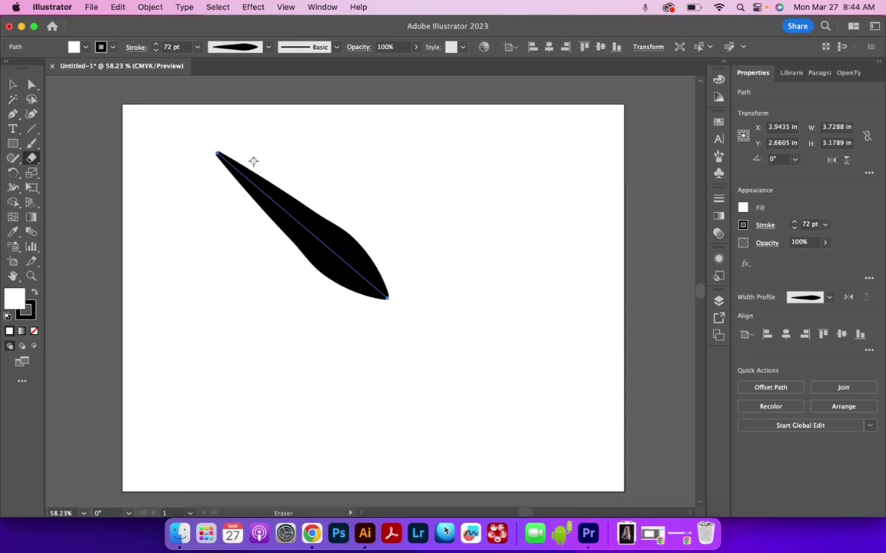
- Expand the appearance of the tapered stroke into a filled shape and move the group slightly up and right
left_click(13, 85)
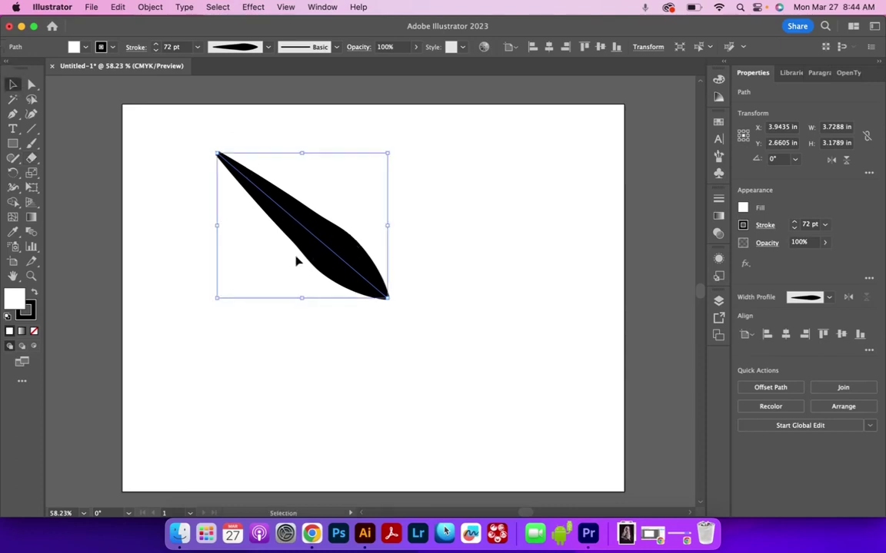
left_click(150, 7)
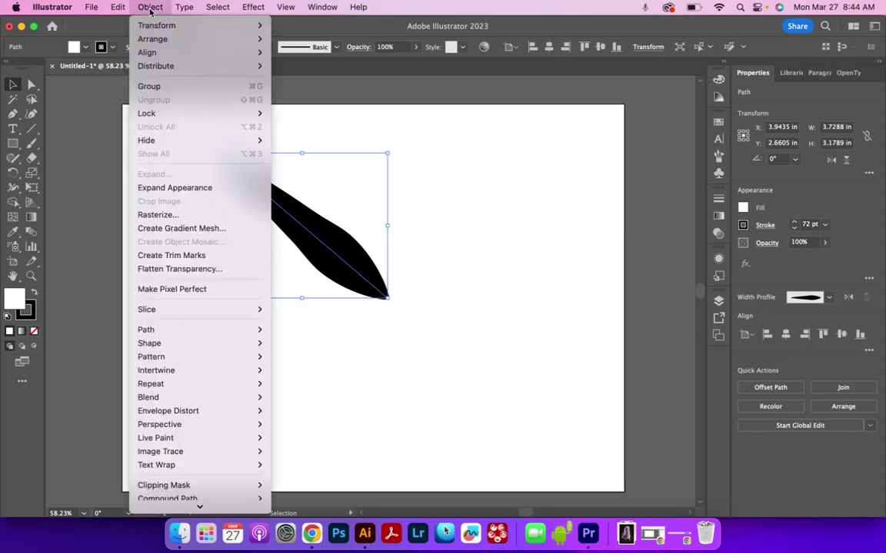
left_click(198, 189)
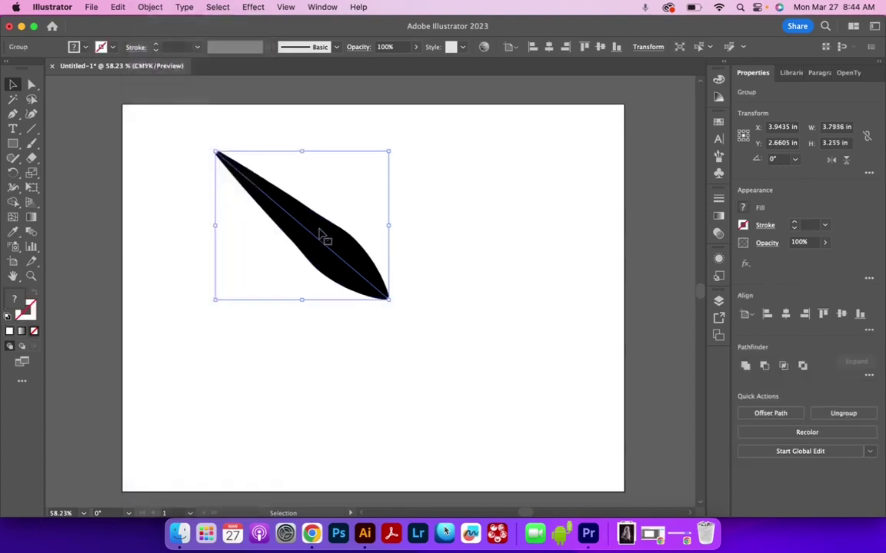
left_click(322, 243)
left_click_drag(324, 249, 329, 240)
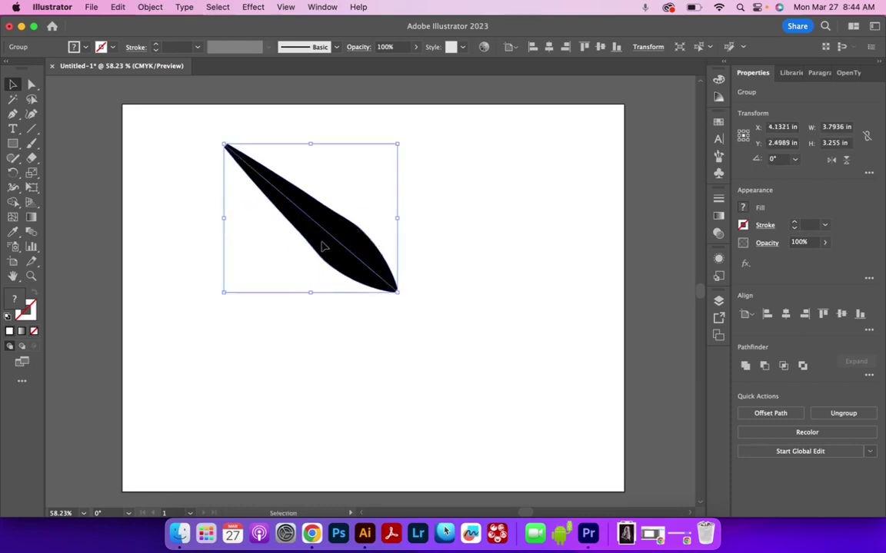
- Pull the anchor point on the shape's upper edge up and left, and erase two small notches from its lower edge
left_click(31, 87)
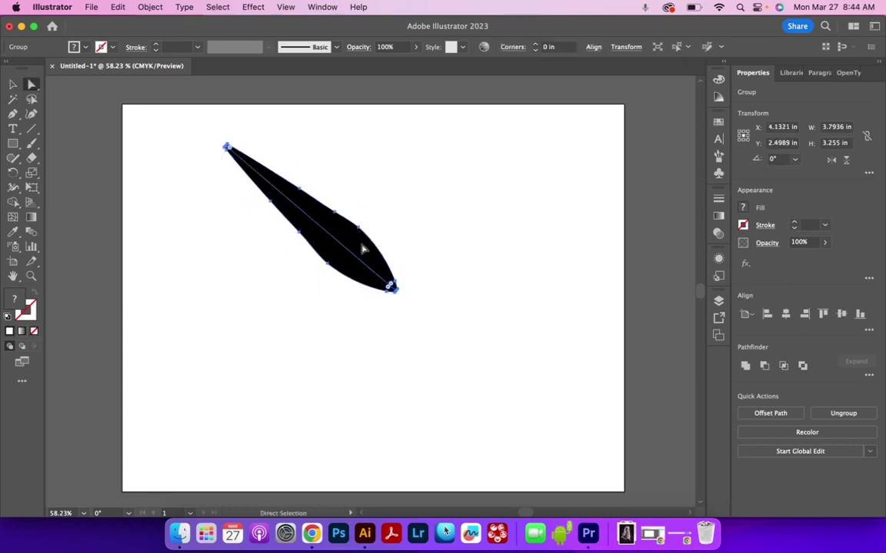
left_click_drag(359, 229, 307, 186)
left_click(32, 158)
left_click_drag(258, 195, 264, 193)
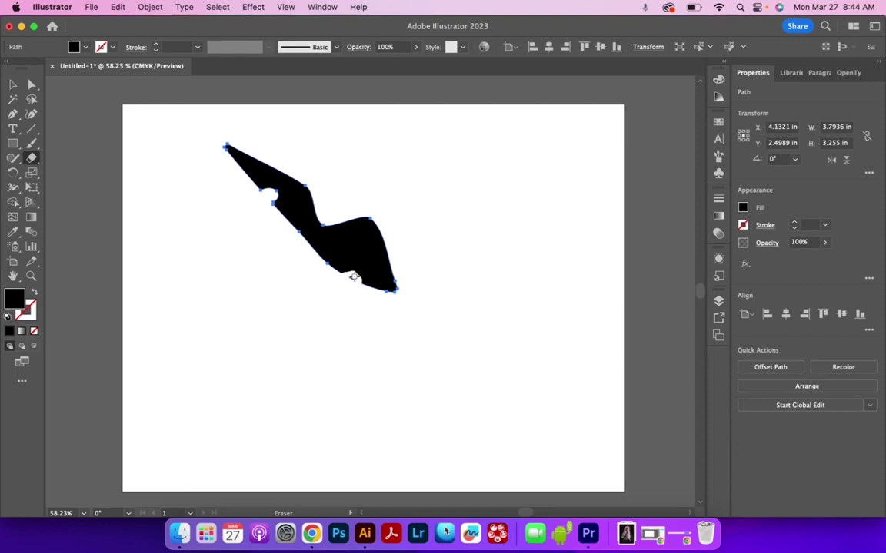
- Move the black shape up and right off the original diagonal path, and shift the whole group down and left
left_click(13, 84)
left_click_drag(358, 243, 419, 200)
left_click_drag(274, 274, 368, 233)
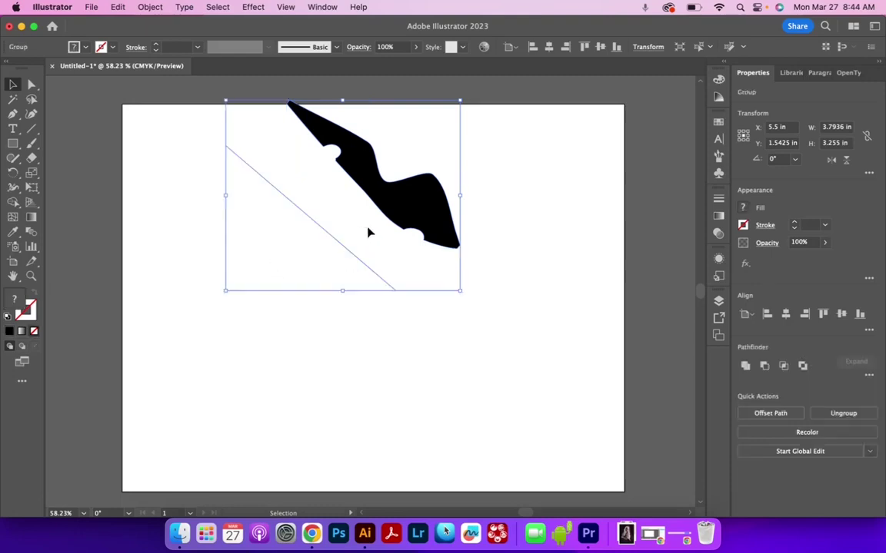
left_click(382, 291)
left_click(369, 275)
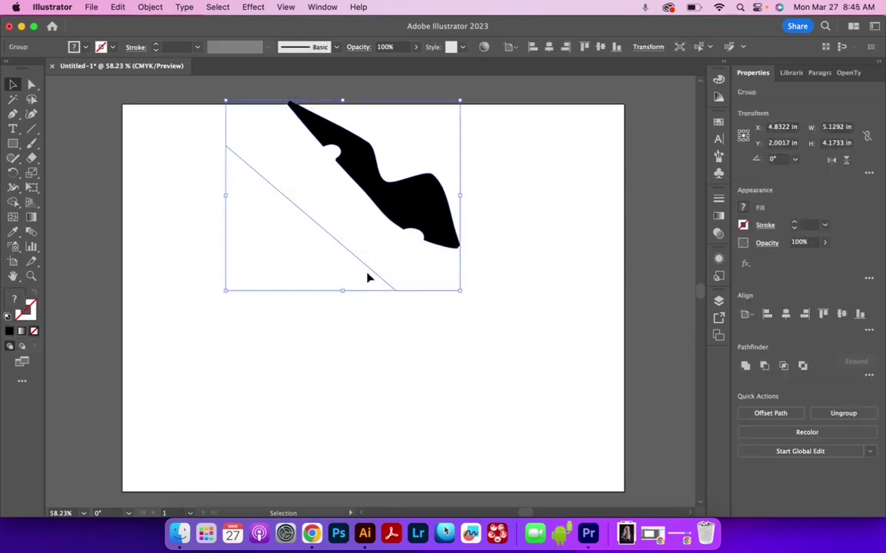
left_click_drag(371, 273, 348, 309)
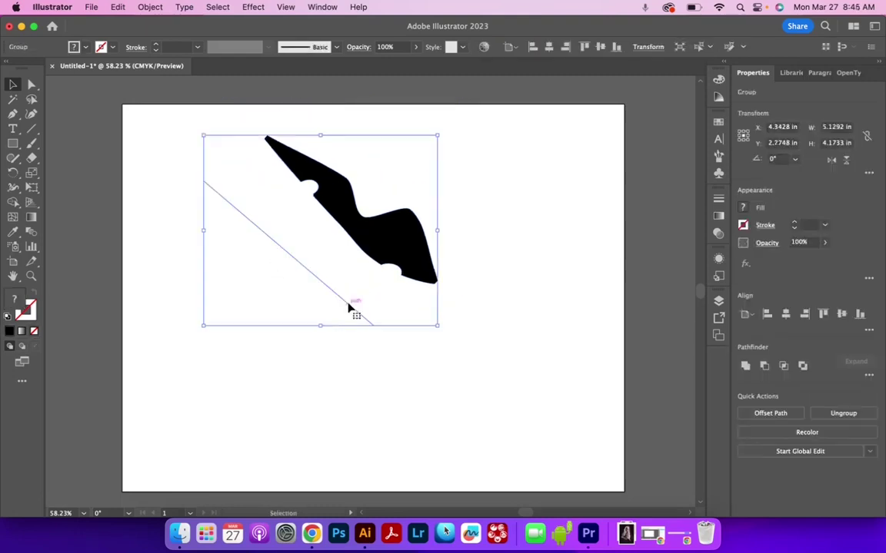
- Ungroup the artwork to delete the leftover diagonal path, and move the black shape to the artboard's upper-left corner
right_click(383, 256)
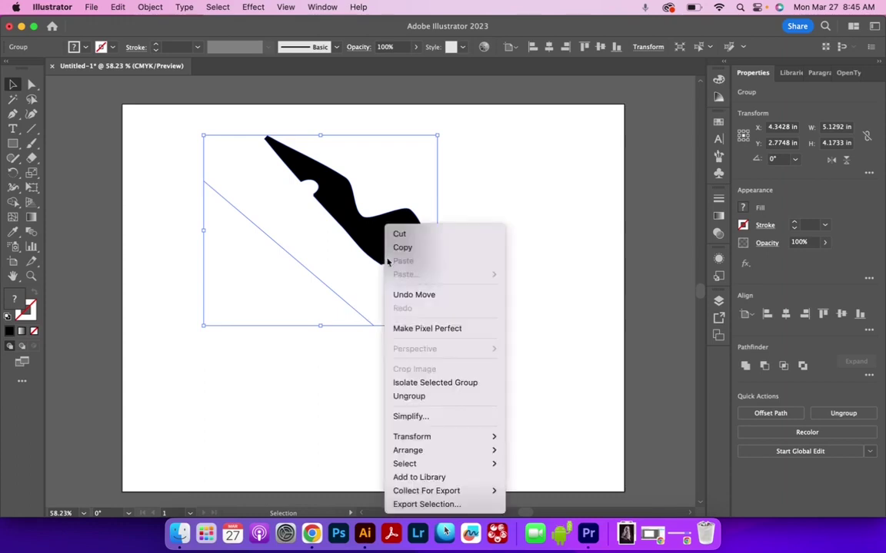
left_click(407, 396)
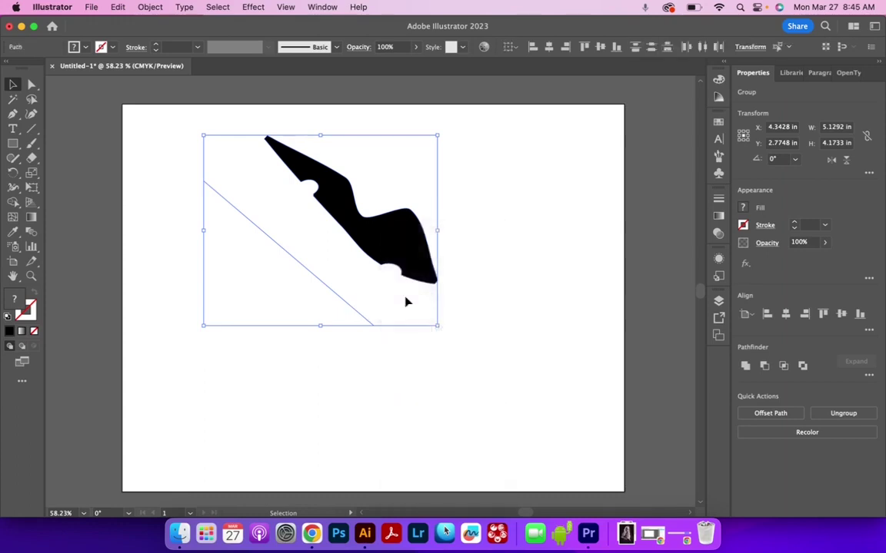
left_click_drag(336, 337, 398, 308)
left_click(390, 250)
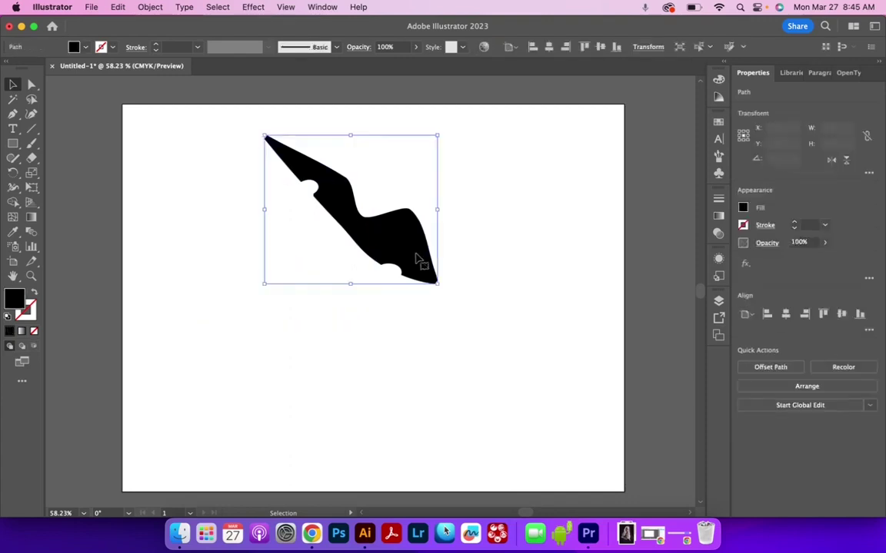
left_click_drag(391, 250, 255, 217)
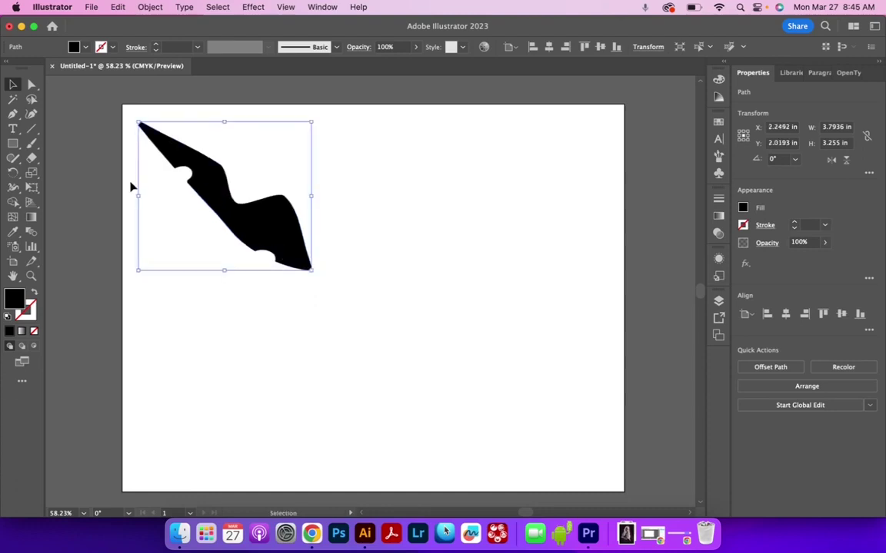
- Paint two horizontal Paintbrush strokes about 2.5 and 2.7 in long, crossed by a curved stroke about 3.2 in high with a hooked end
left_click(34, 143)
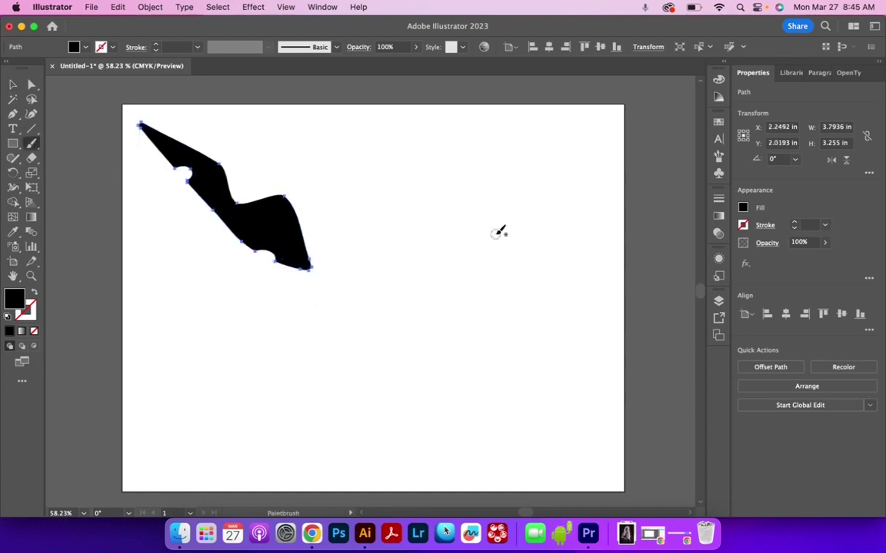
left_click_drag(414, 227, 538, 227)
left_click_drag(408, 189, 542, 190)
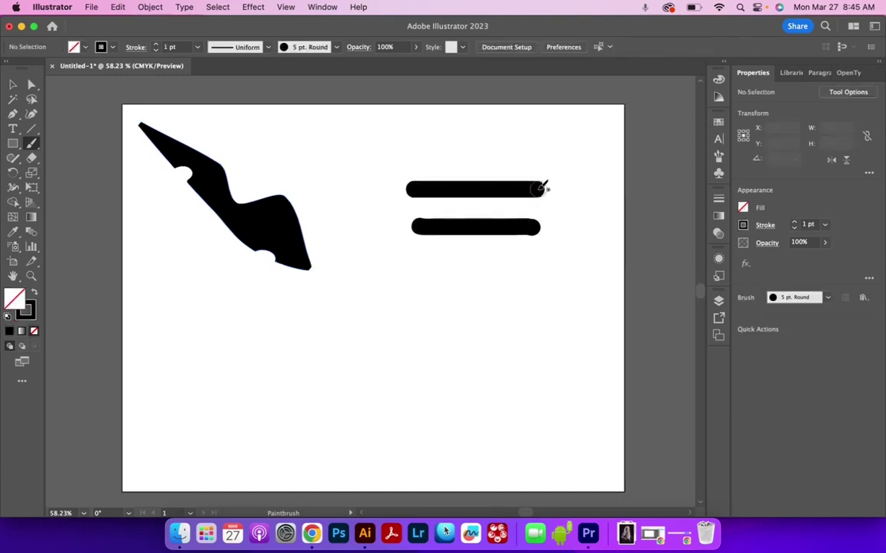
mouse_move(435, 157)
left_mouse_down()
mouse_move(501, 227)
mouse_move(493, 290)
mouse_move(416, 285)
mouse_move(447, 279)
left_mouse_up()
- Select the horizontal and curved brush strokes one by one to examine their separate paths
left_click(12, 83)
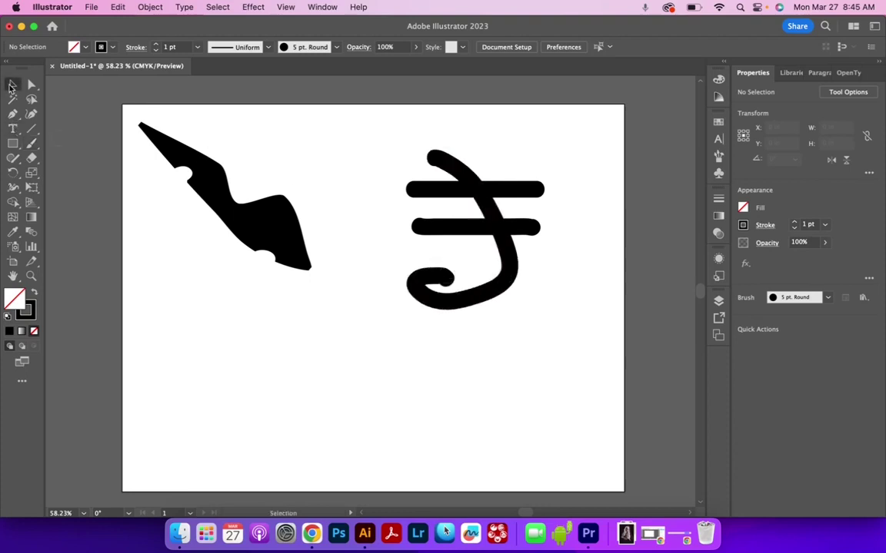
left_click(423, 192)
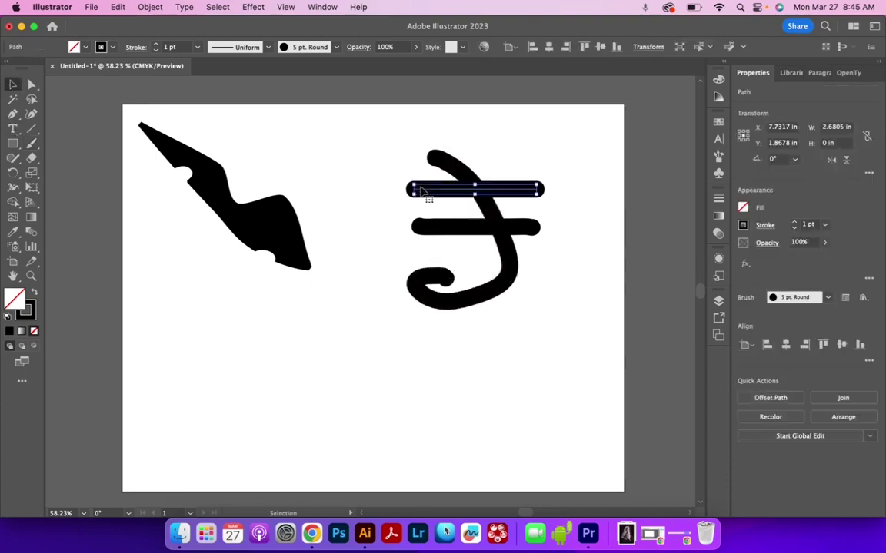
left_click(506, 243)
left_click(466, 228)
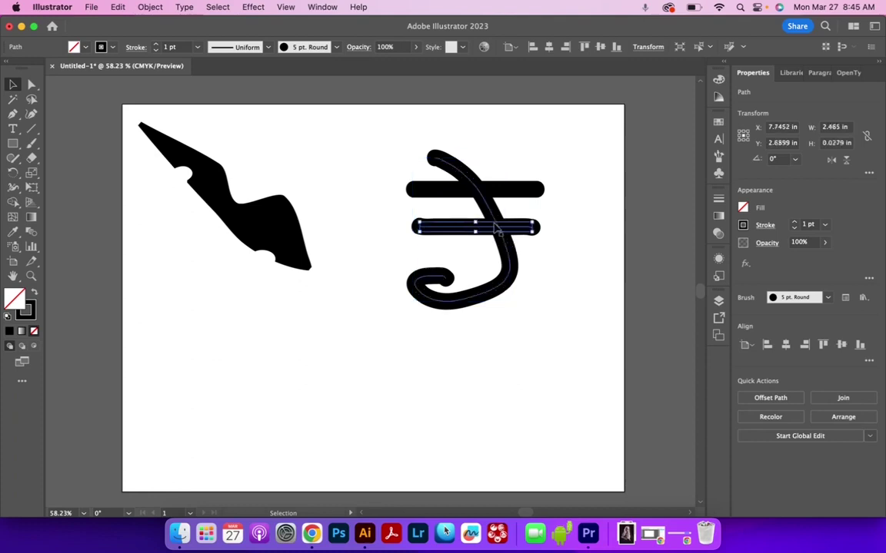
left_click(499, 196)
left_click(499, 202)
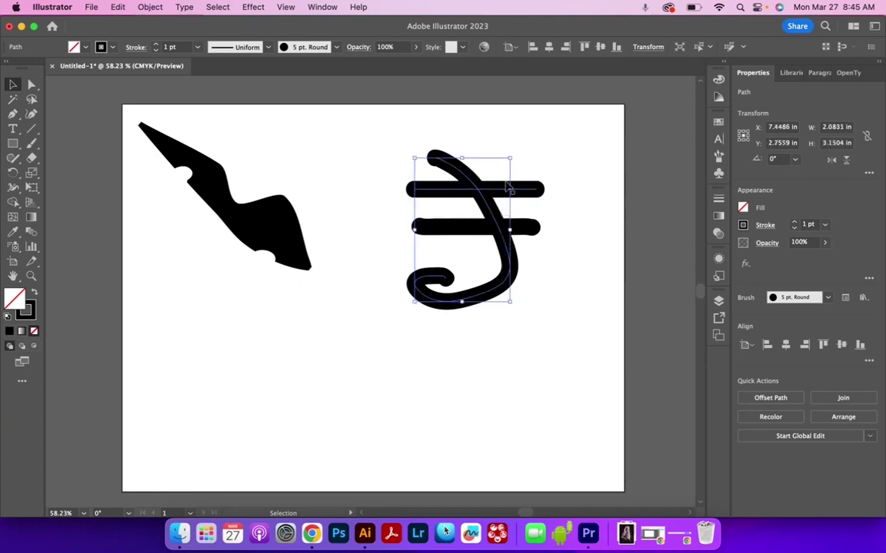
- Expand the appearance of all three brush strokes into filled outlines
left_click_drag(528, 157, 441, 272)
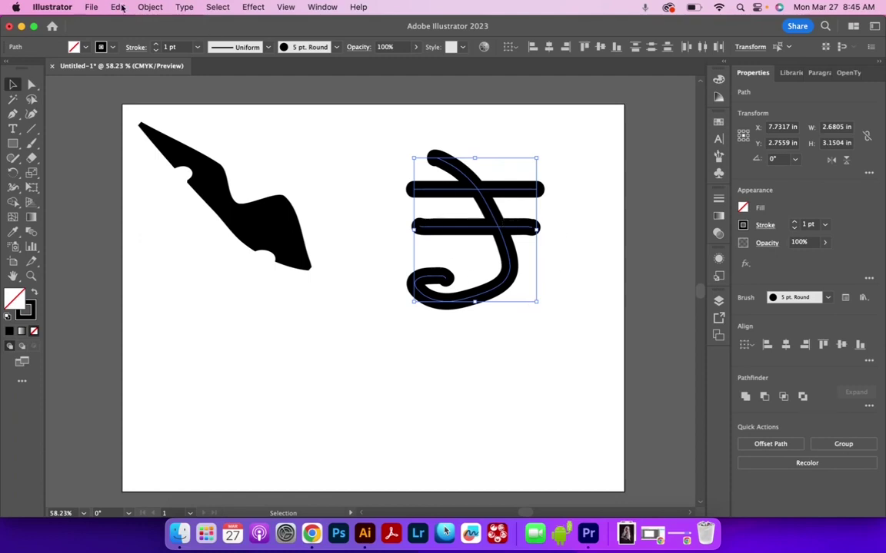
left_click(161, 7)
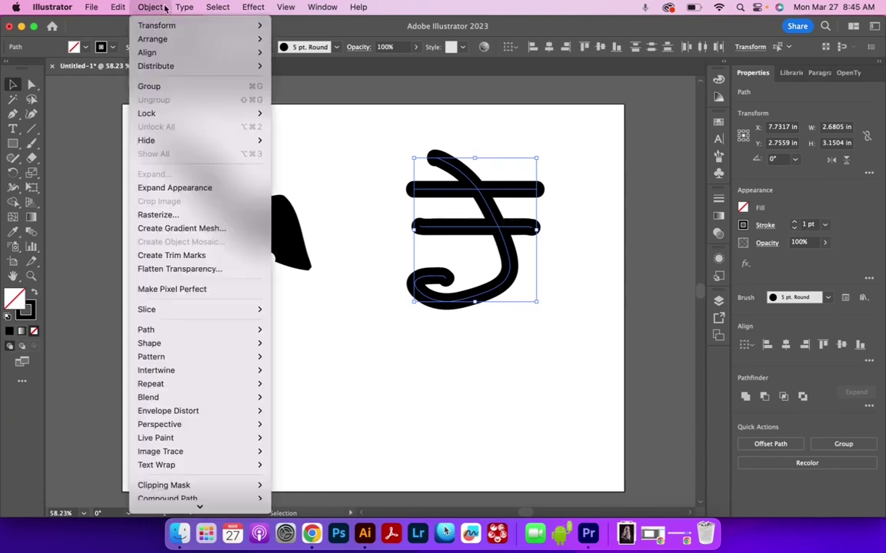
left_click(166, 188)
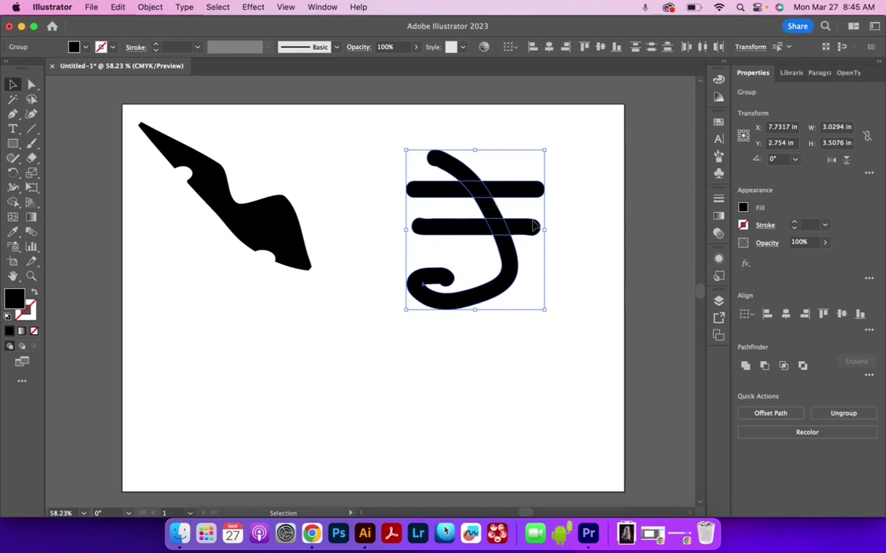
- Merge the overlapping outlines of the three expanded strokes into one shape with the Shape Builder tool
left_click(12, 203)
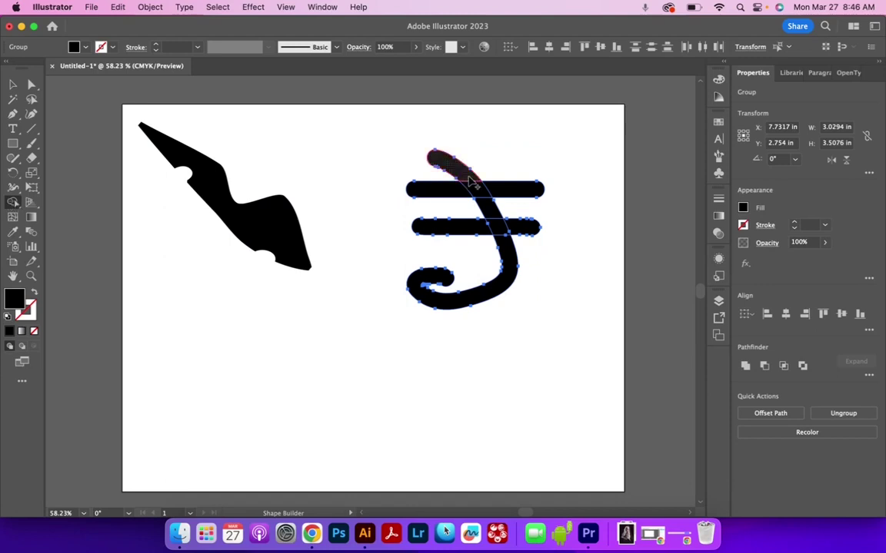
mouse_move(498, 197)
left_mouse_down()
mouse_move(500, 228)
mouse_move(508, 225)
mouse_move(476, 220)
mouse_move(497, 236)
left_mouse_up()
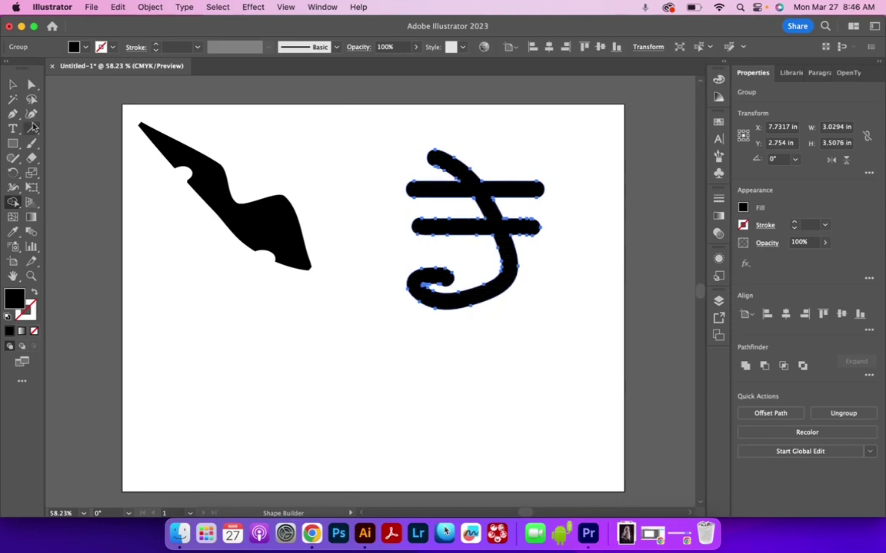
left_click(13, 84)
- Erase seven small round holes in the merged brush shape and move it toward the artboard's upper right
left_click(31, 158)
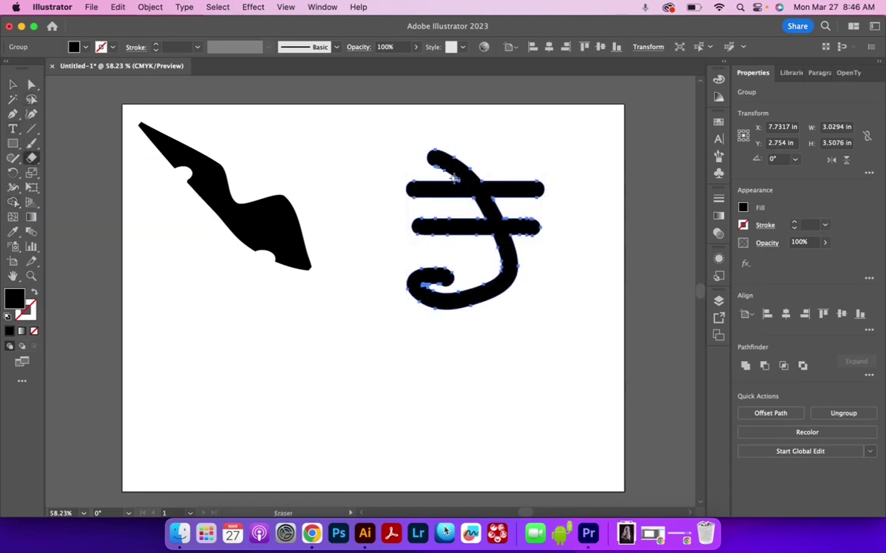
mouse_move(452, 173)
left_mouse_down()
mouse_move(465, 179)
mouse_move(461, 187)
mouse_move(508, 187)
left_mouse_up()
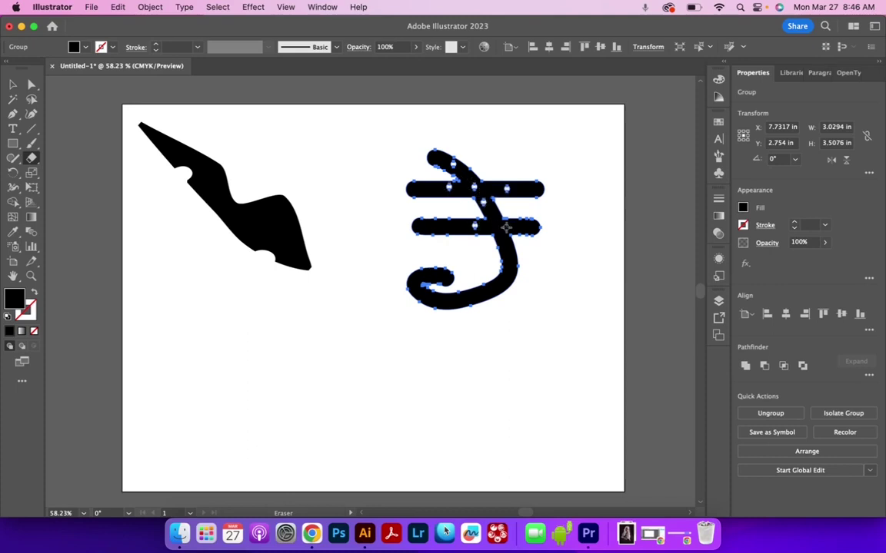
left_click(14, 85)
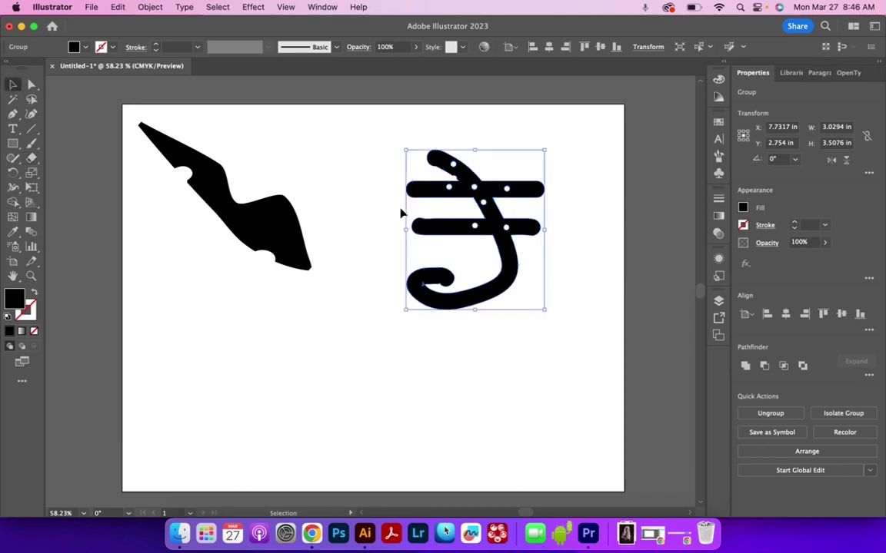
left_click(363, 193)
left_click_drag(422, 230, 456, 222)
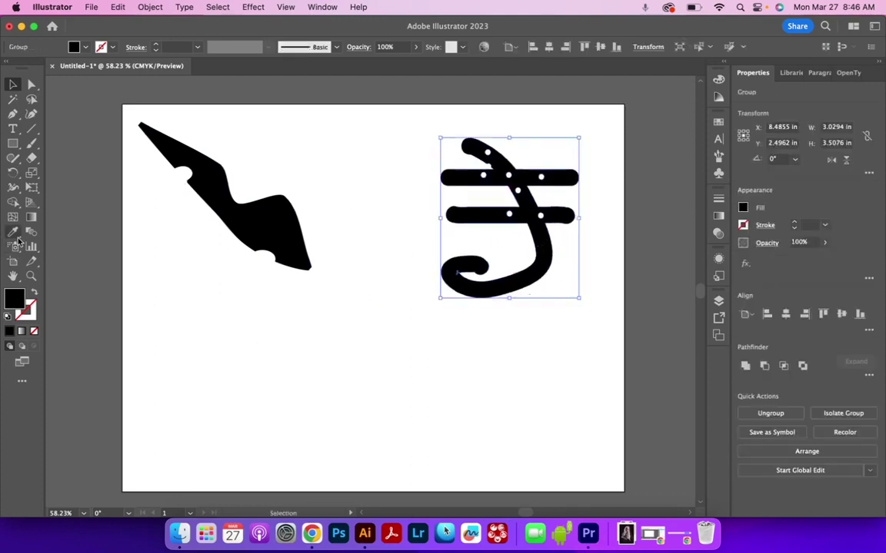
- Add the placeholder text "Lorem ipsum" at 100 pt and place it below the two black shapes
key("t")
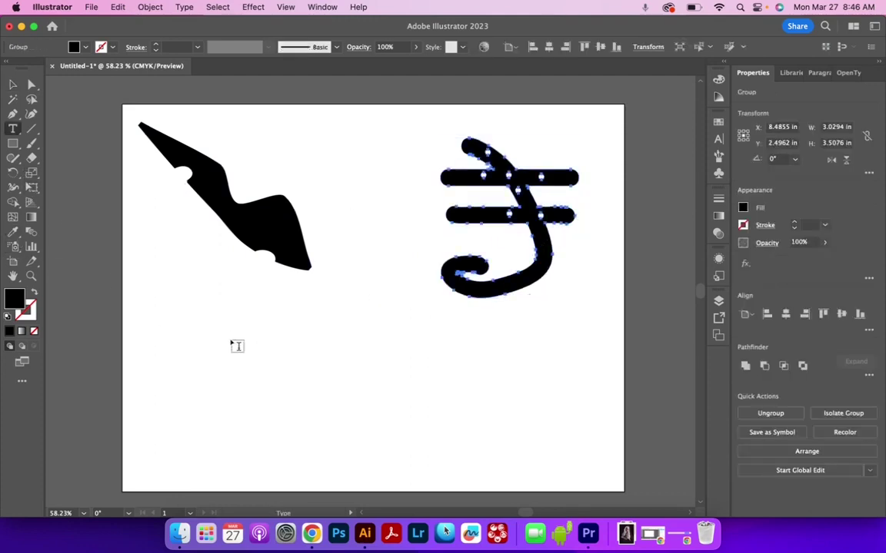
left_click(280, 361)
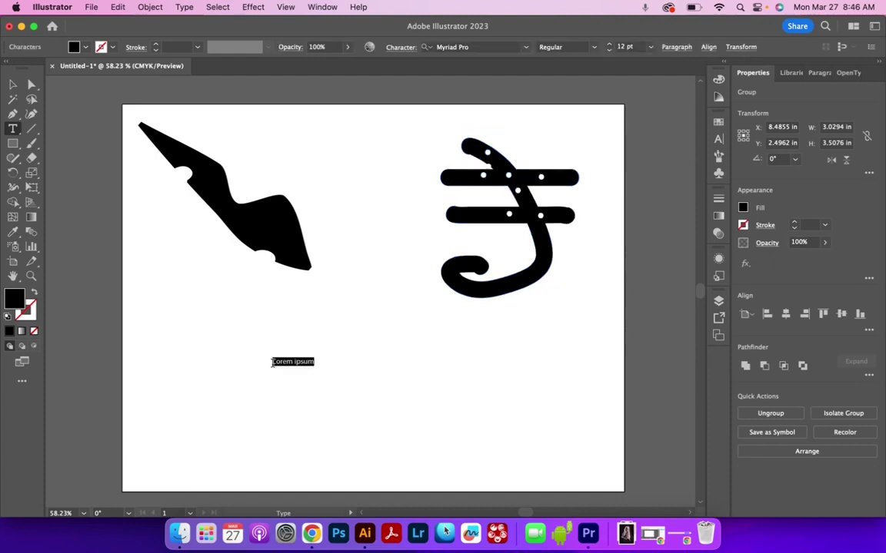
left_click(624, 47)
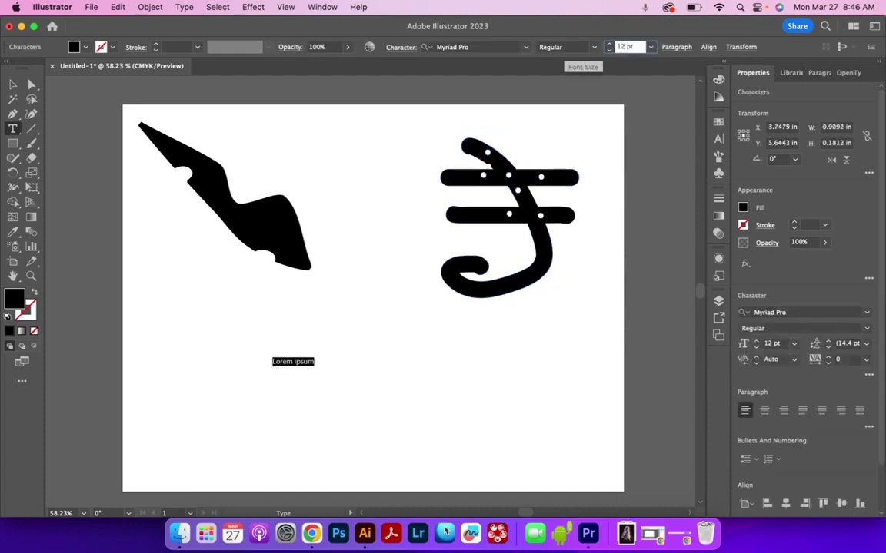
type("100")
key("Return")
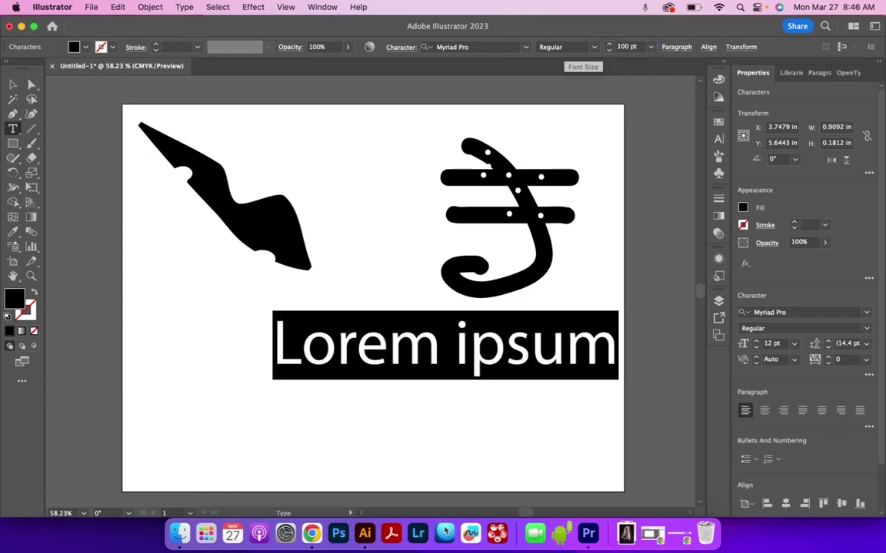
left_click(12, 83)
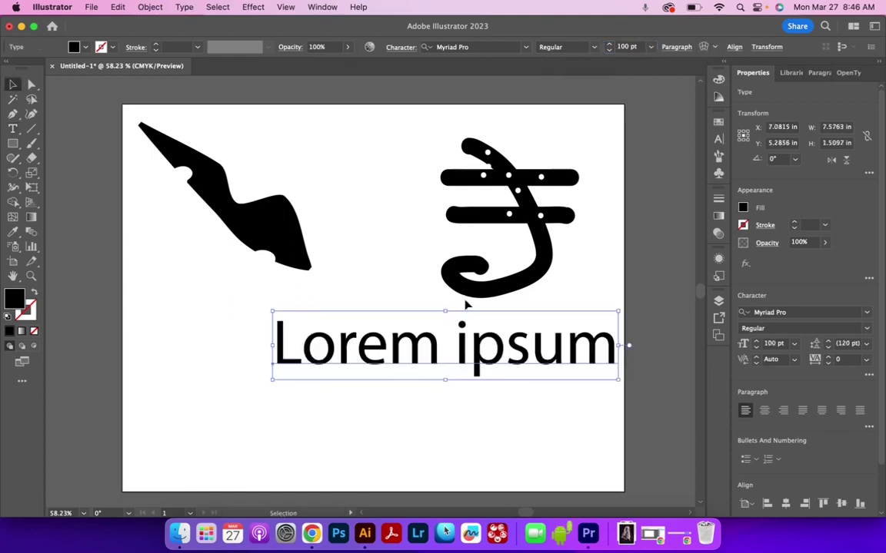
left_click_drag(398, 359, 334, 372)
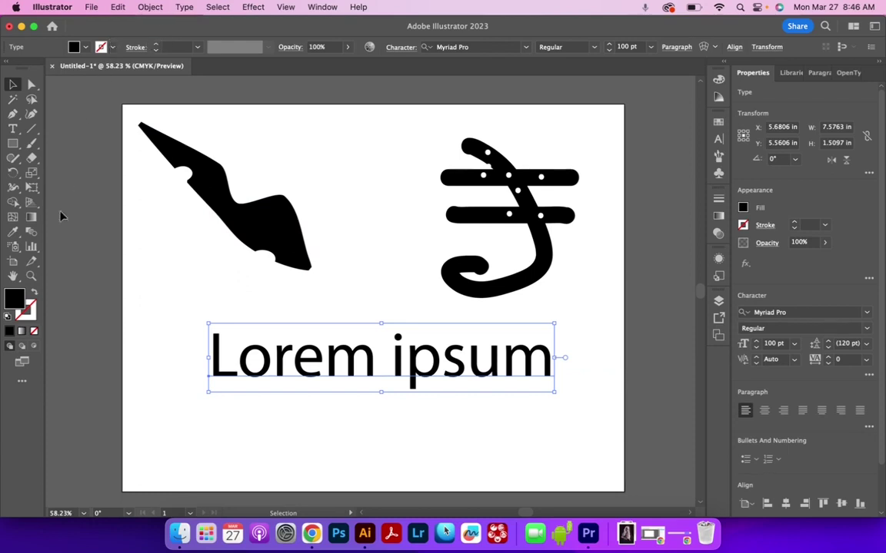
- Give the text a magenta fill and a 3 pt black stroke
left_click(8, 315)
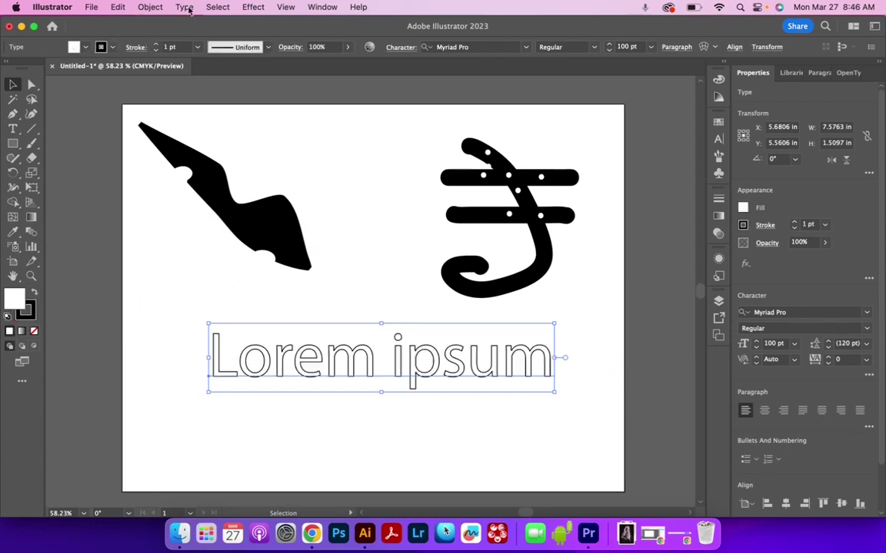
left_click(155, 44)
left_click(155, 44)
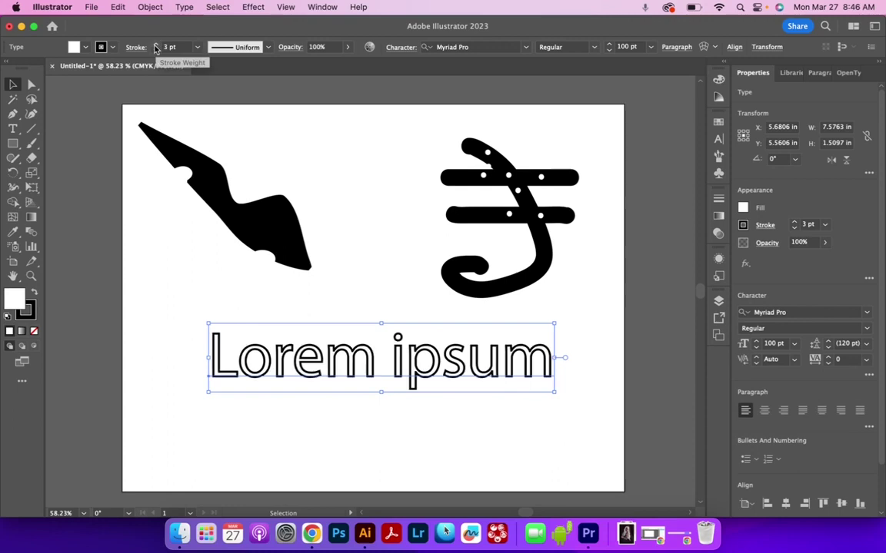
left_click(84, 47)
left_click(87, 69)
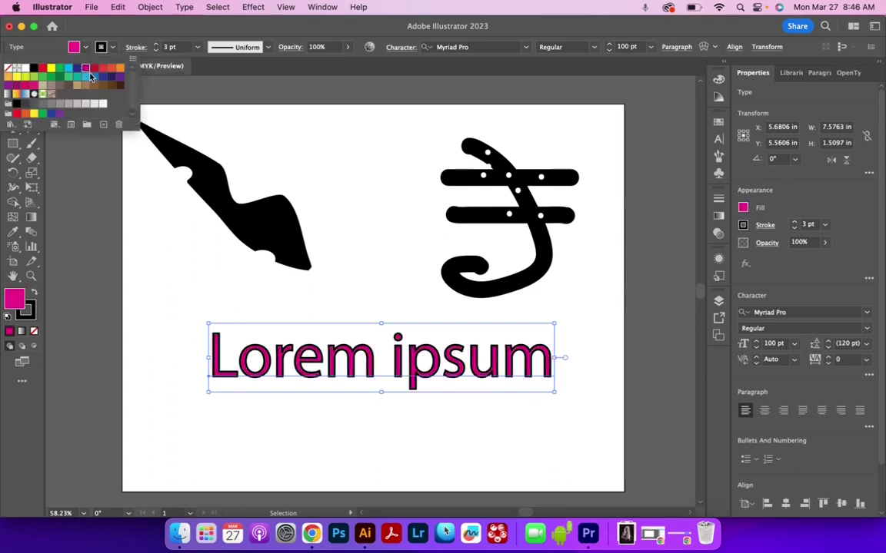
left_click(170, 252)
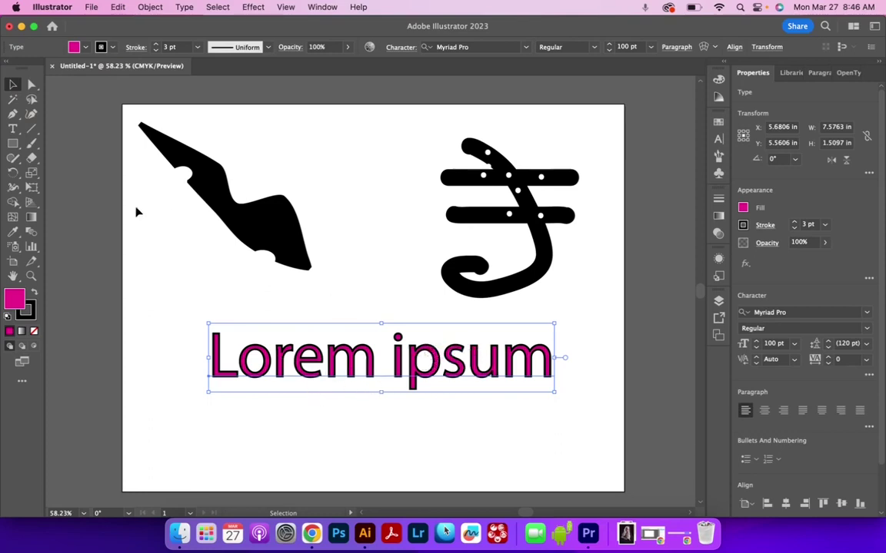
- Rotate only the letter p of "ipsum" by 12° within the live text
key("t")
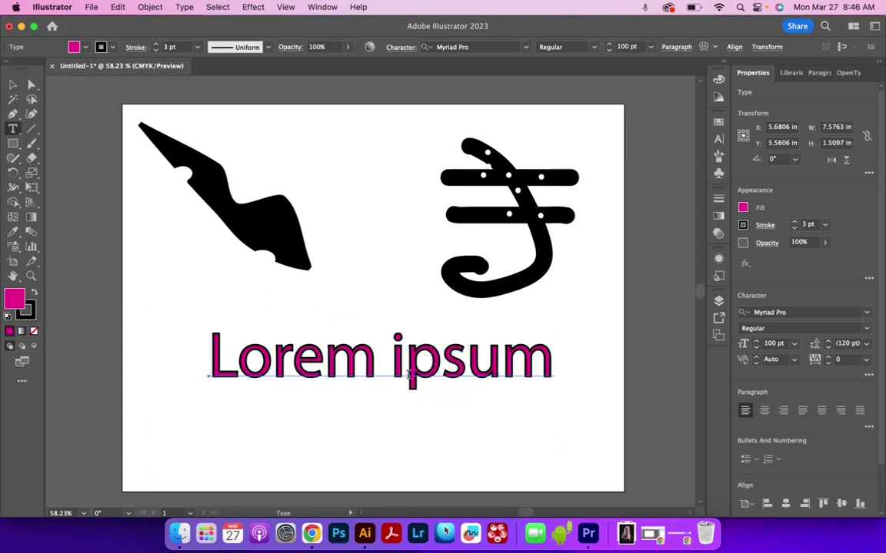
left_click_drag(412, 377, 442, 373)
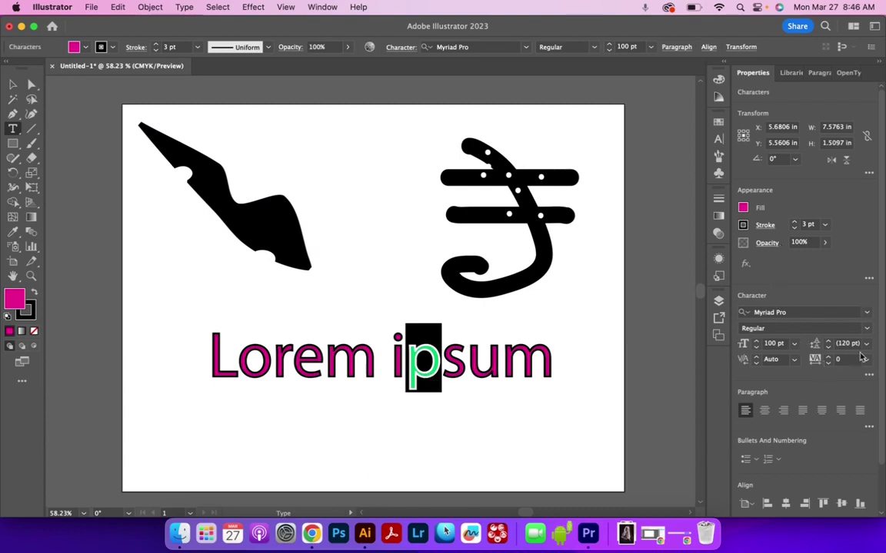
left_click(868, 375)
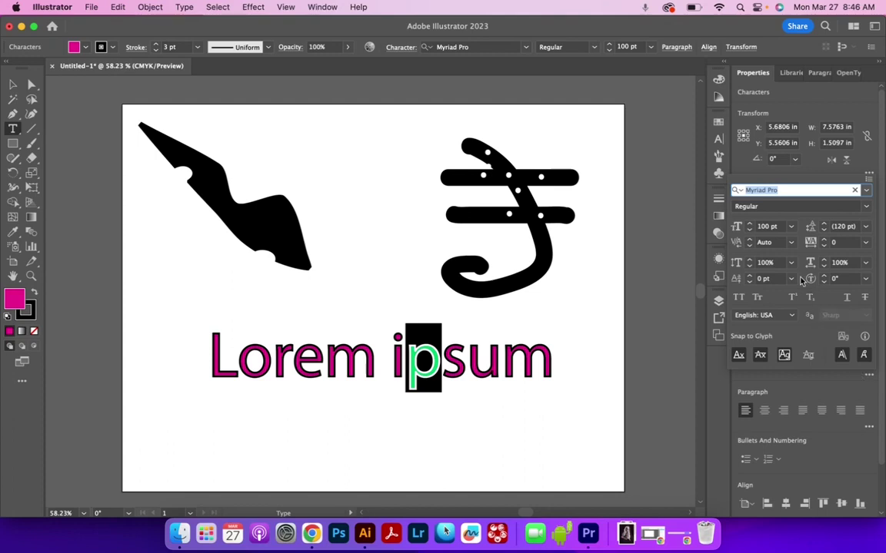
left_click(824, 276)
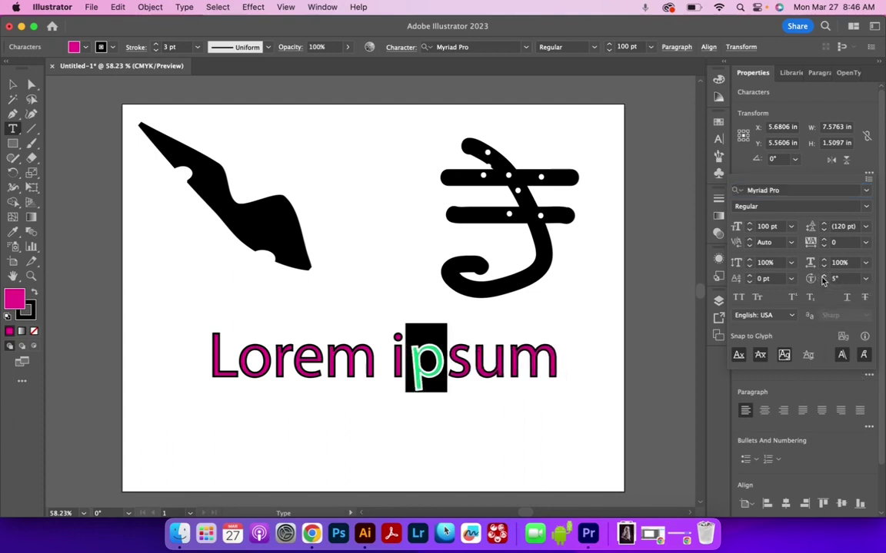
left_click(823, 279)
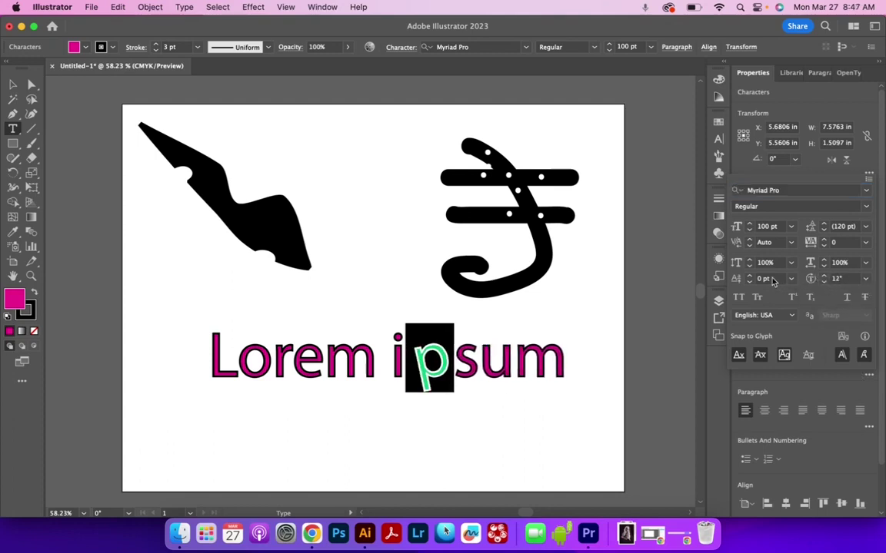
- Set the baseline shift of the letter p to 12 pt
left_click(750, 279)
left_click(751, 280)
left_click(750, 279)
left_click(750, 280)
left_click(750, 280)
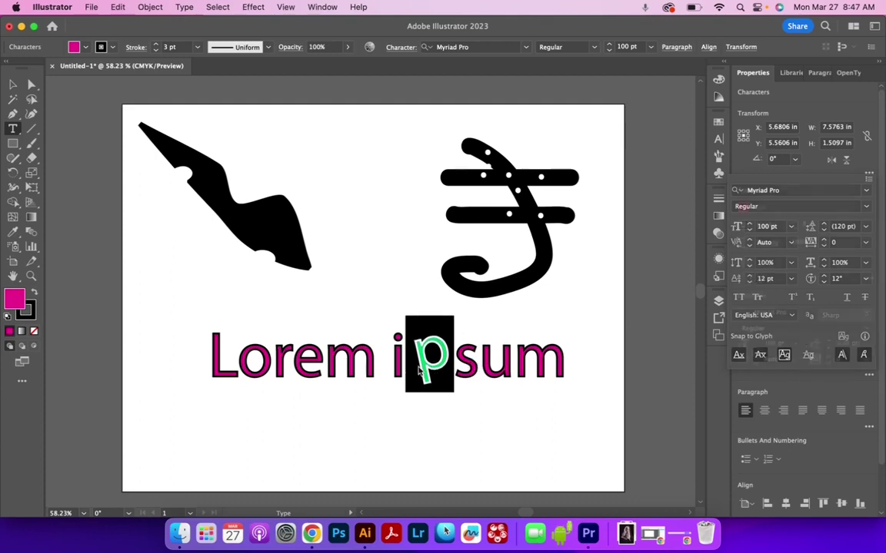
- Move the whole text line slightly left, to X 5.5335 in
left_click_drag(478, 367, 354, 375)
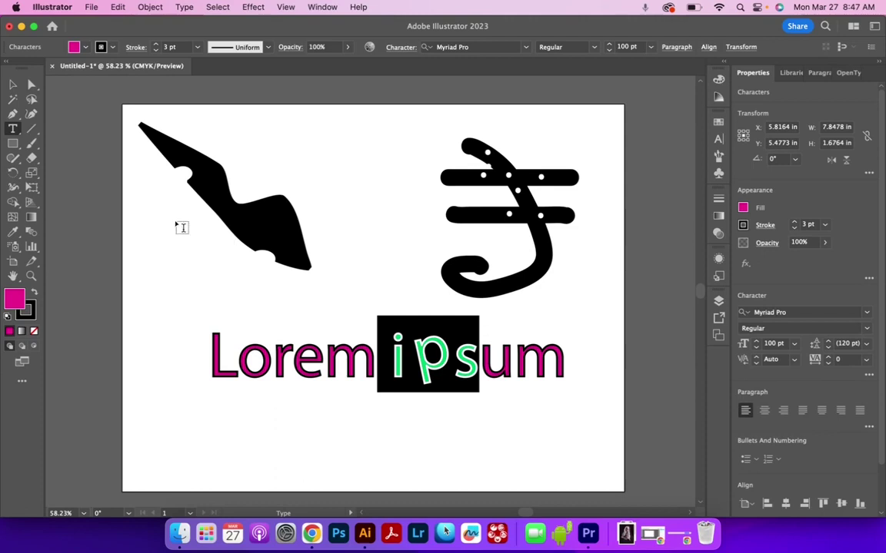
left_click(13, 84)
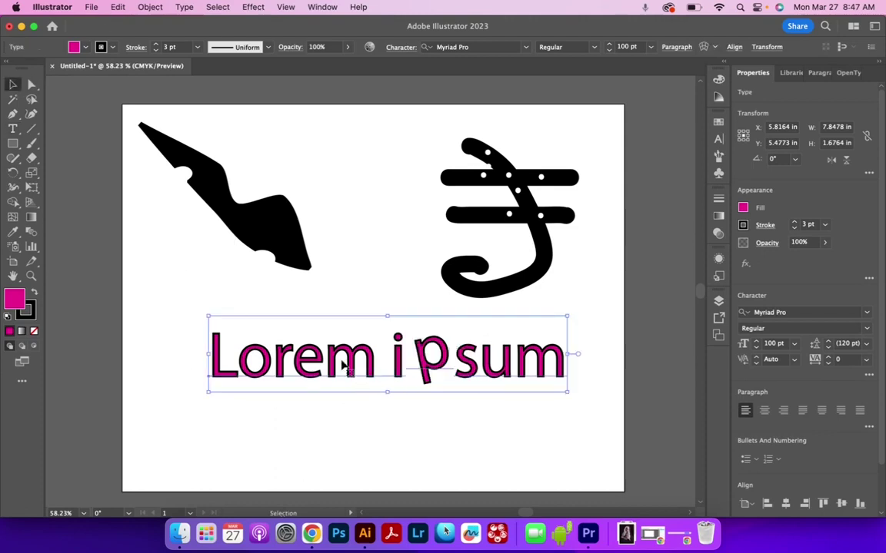
left_click_drag(398, 365, 384, 361)
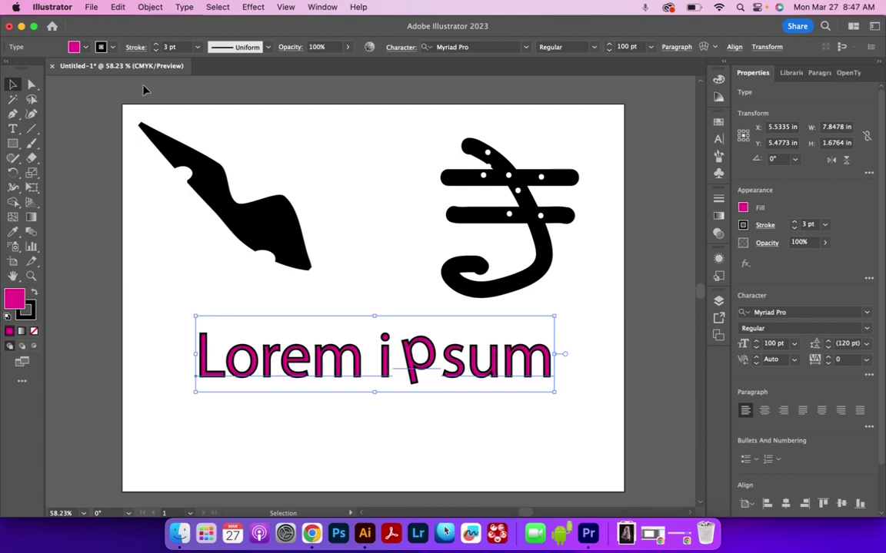
- Expand the text object into editable letter outlines
left_click(150, 7)
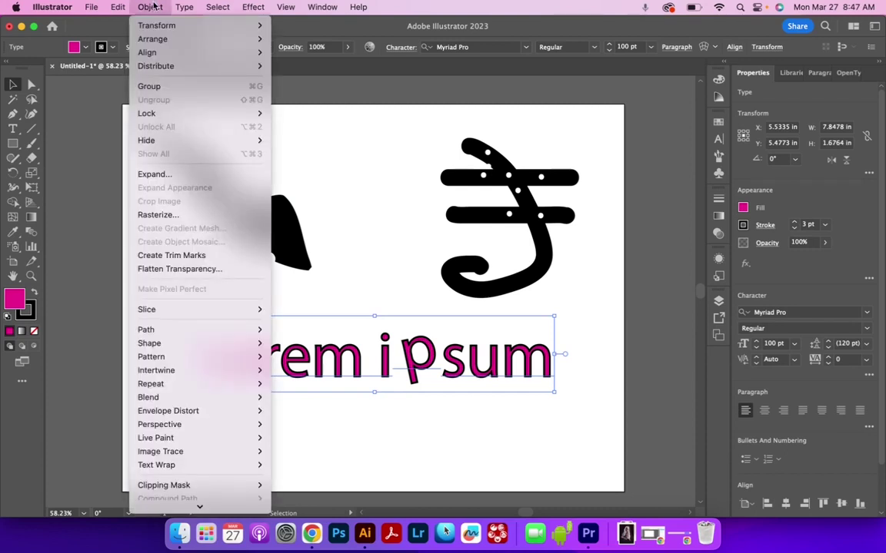
left_click(163, 175)
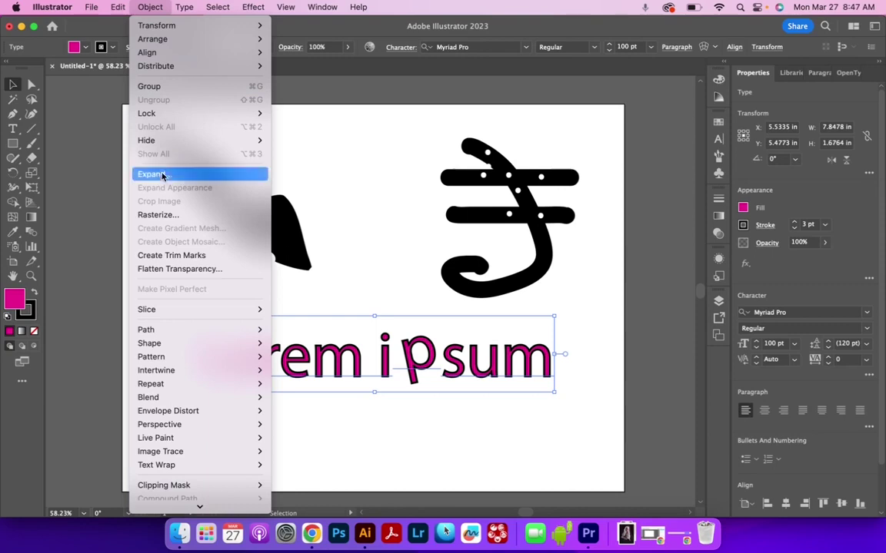
left_click_drag(595, 179, 623, 133)
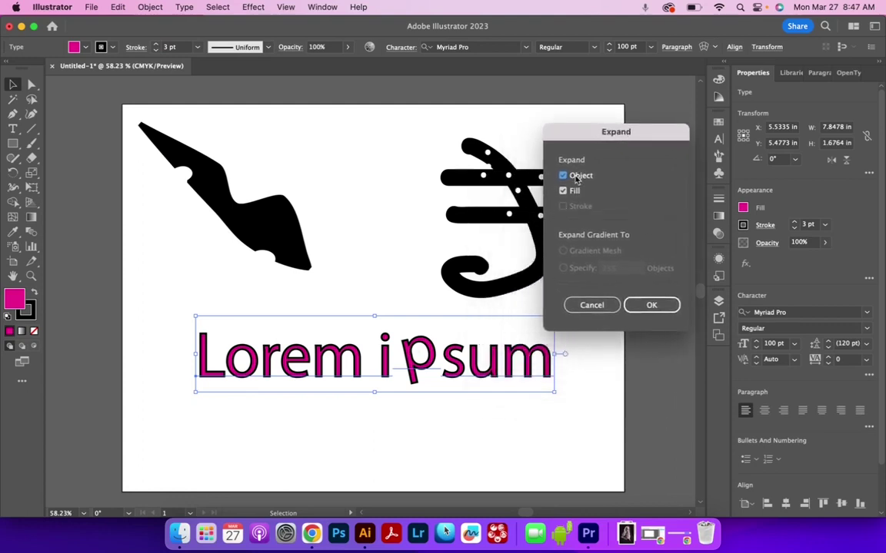
left_click(573, 176)
left_click(645, 309)
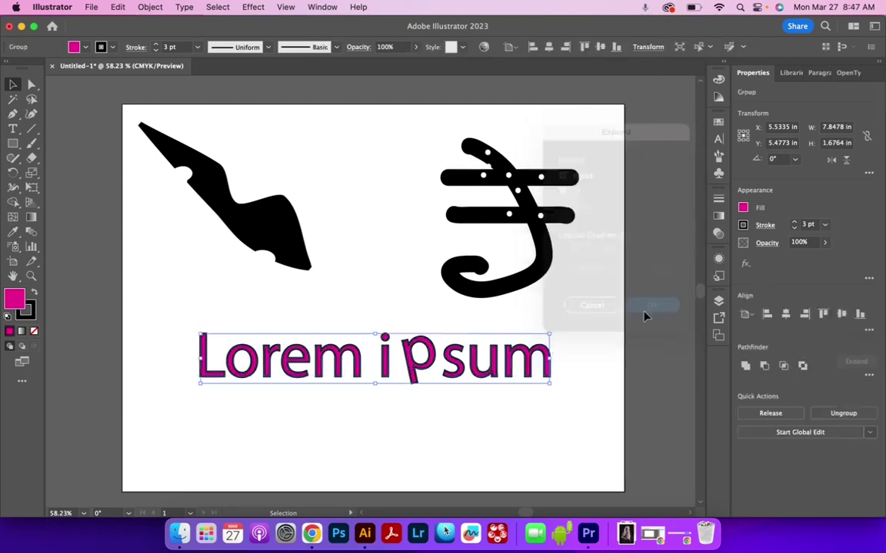
- Select the expanded lettering and move it slightly up and to the left
left_click(587, 366)
left_click(476, 367)
left_click_drag(477, 368, 454, 358)
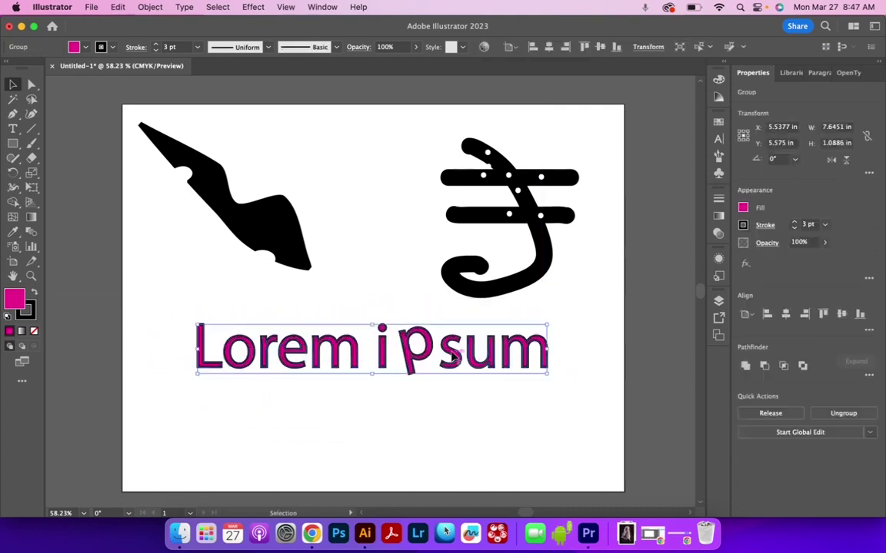
- Try to edit the expanded lettering with the Type tool and undo the stray placeholder text
key("t")
left_click(331, 354)
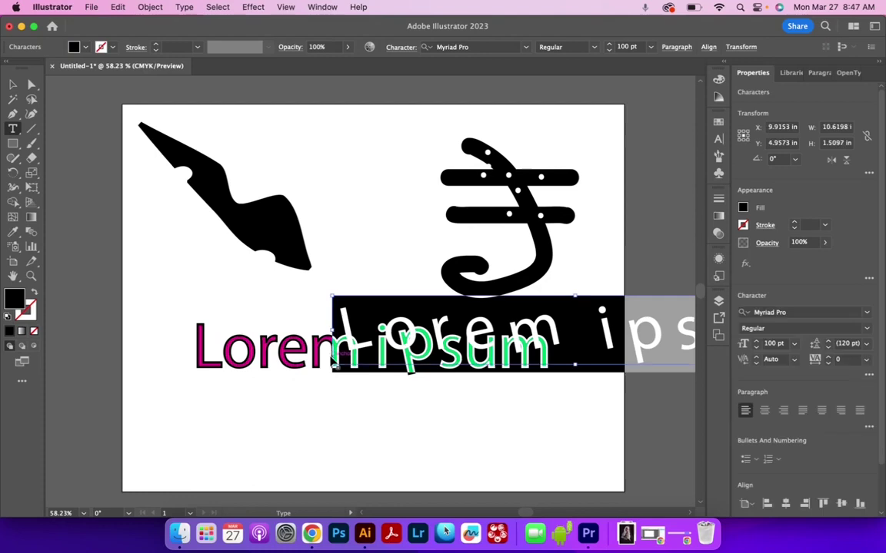
key("super+z")
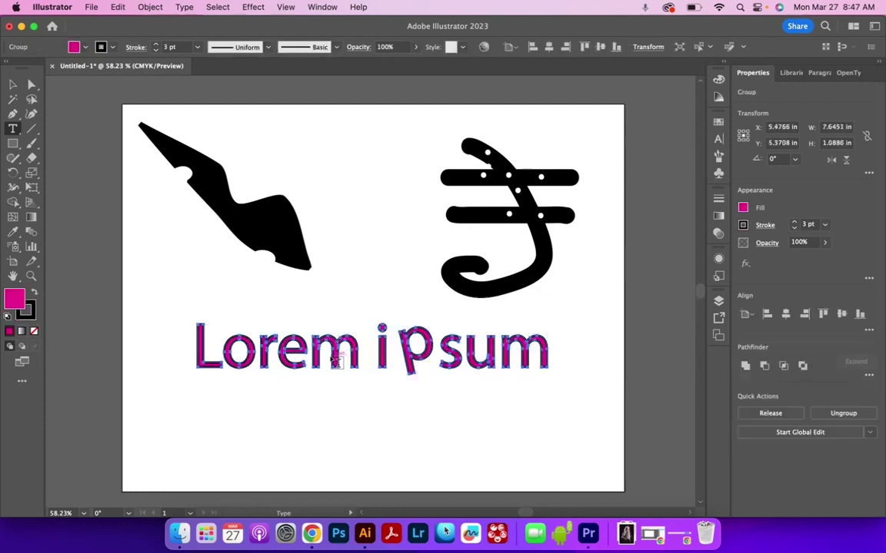
- Move the lettering up slightly and pull down the top anchor point of the o's inner contour with Direct Selection
left_click(32, 84)
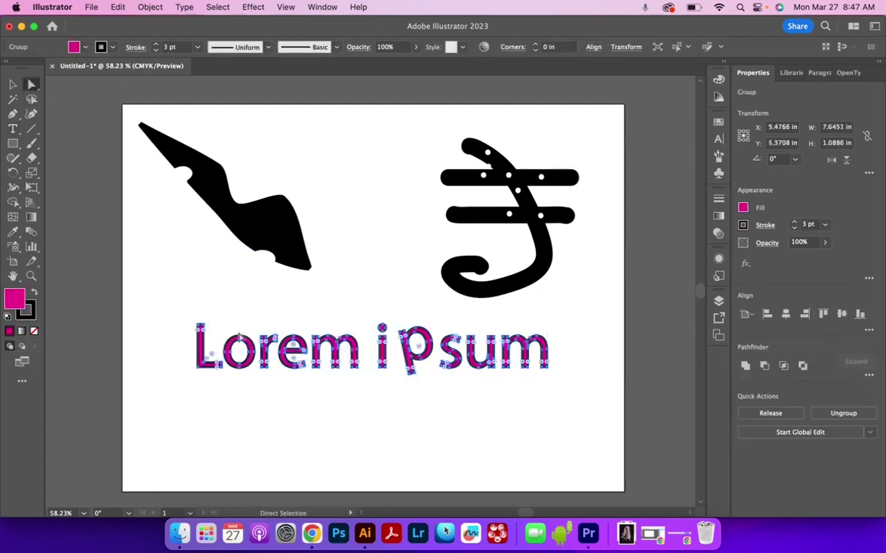
left_click_drag(239, 337, 241, 326)
left_click(240, 334)
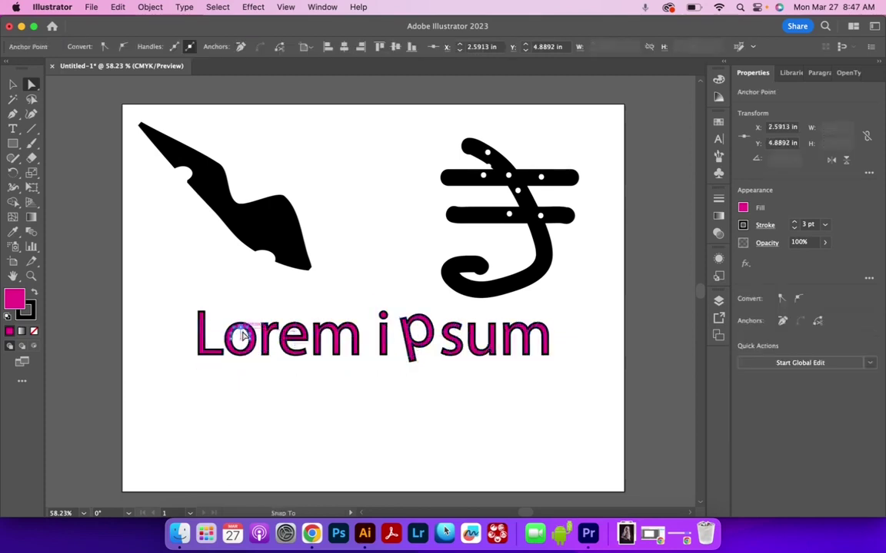
left_click(198, 304)
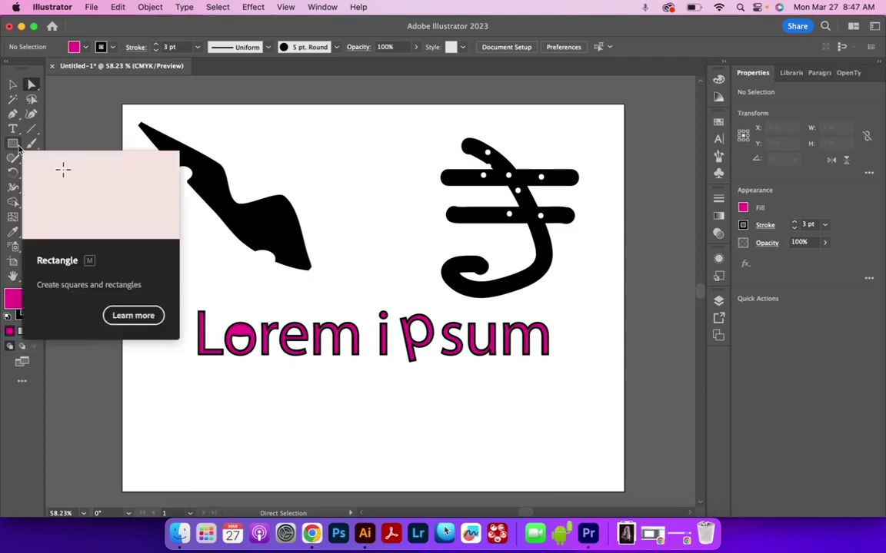
- Erase a small round hole in the filled upper part of the letter o
key("shift+e")
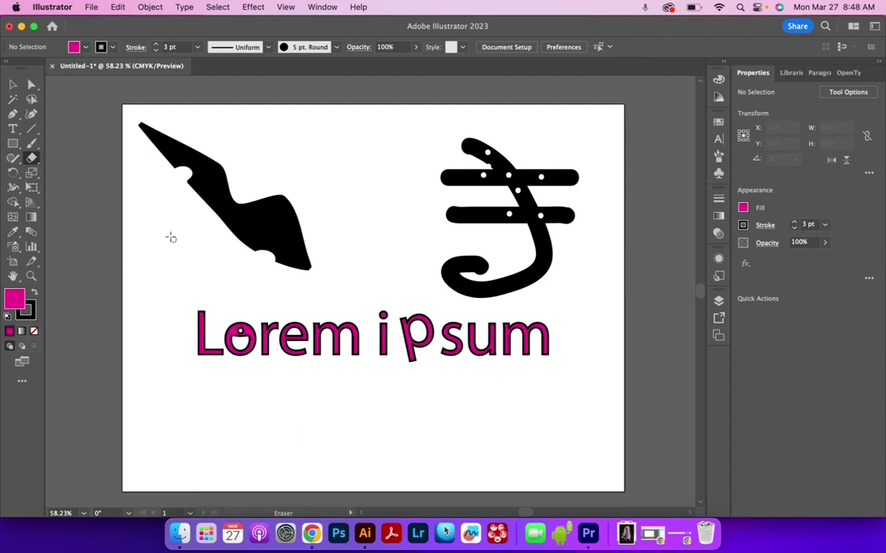
left_click(14, 85)
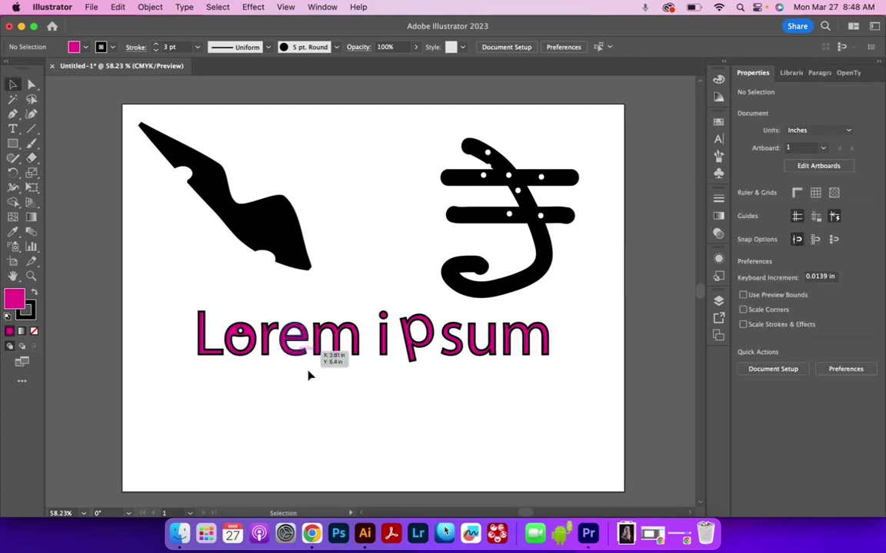
- Move the expanded lettering down slightly and ungroup it into separate letters
mouse_move(354, 336)
left_mouse_down()
mouse_move(355, 352)
mouse_move(388, 363)
mouse_move(355, 352)
left_mouse_up()
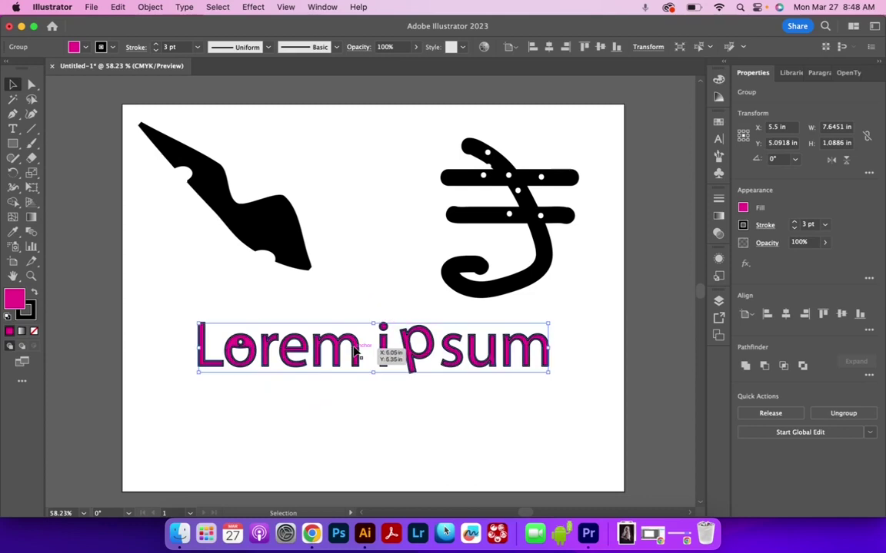
right_click(354, 350)
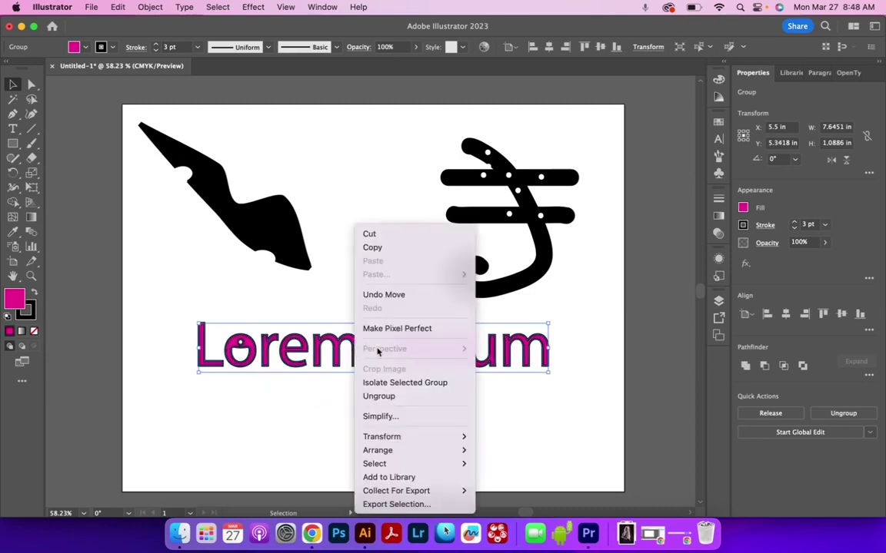
left_click(361, 396)
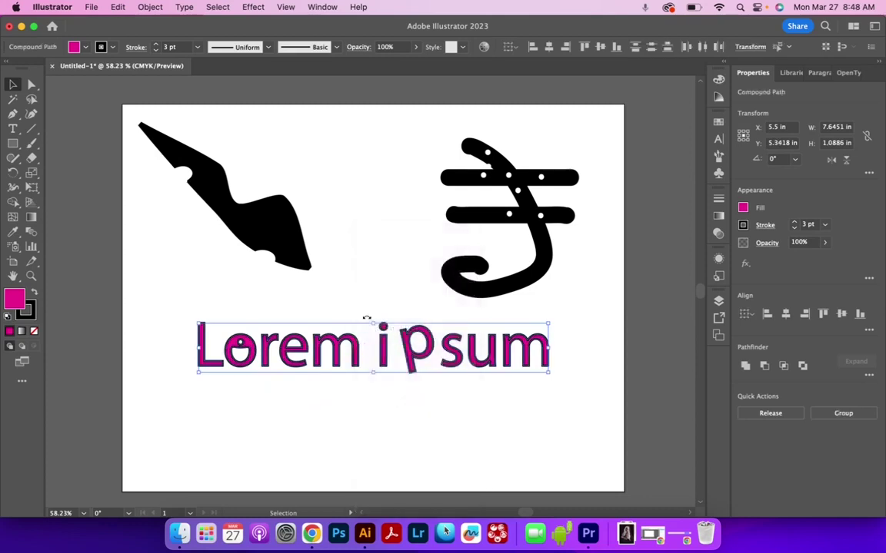
- Rearrange the first word's letters: lower the m below the line, raise the e, and lower the L and tilt it counterclockwise
left_click(356, 352)
left_click_drag(356, 352, 357, 398)
left_click_drag(306, 356, 221, 379)
left_click_drag(202, 335, 211, 329)
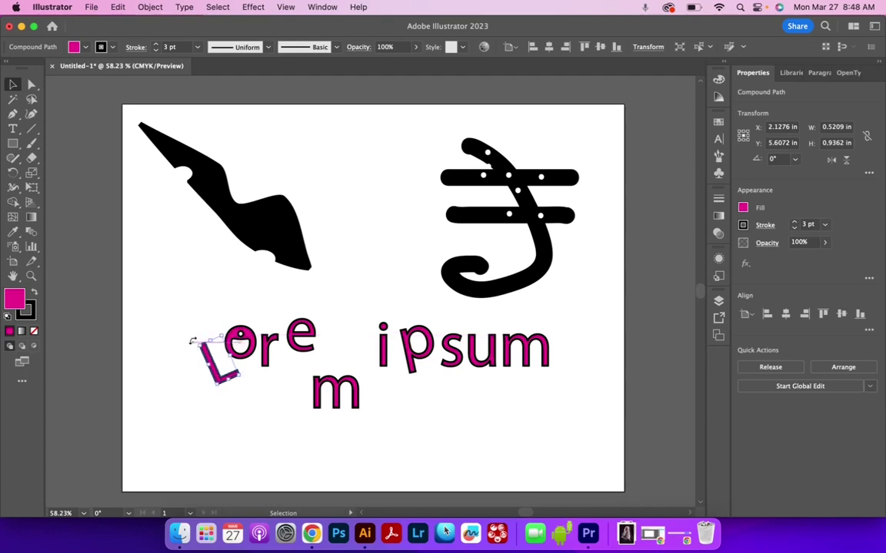
- Rearrange the second word's last letters: lower the s, raise the u, lower the m, and tilt the u and m clockwise
left_click_drag(460, 356, 492, 346)
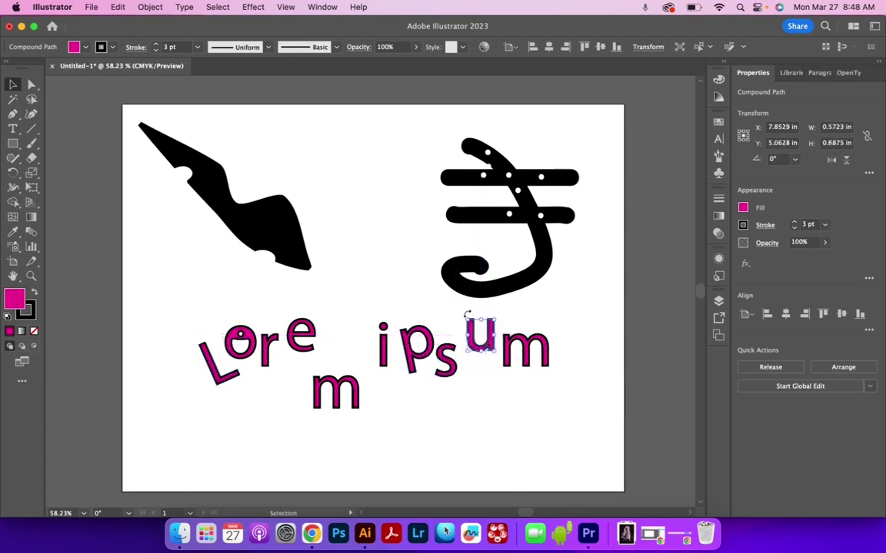
left_click_drag(468, 312, 478, 318)
left_click_drag(530, 350, 554, 360)
left_click(558, 358)
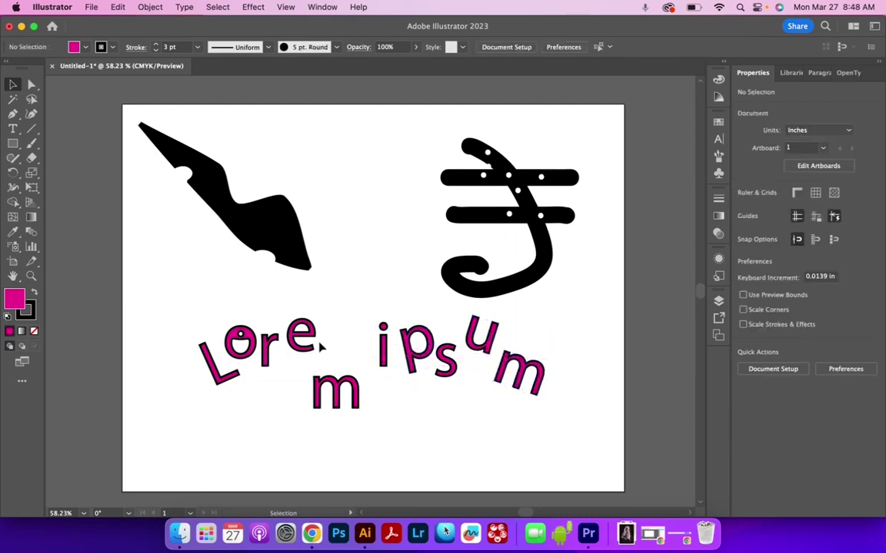